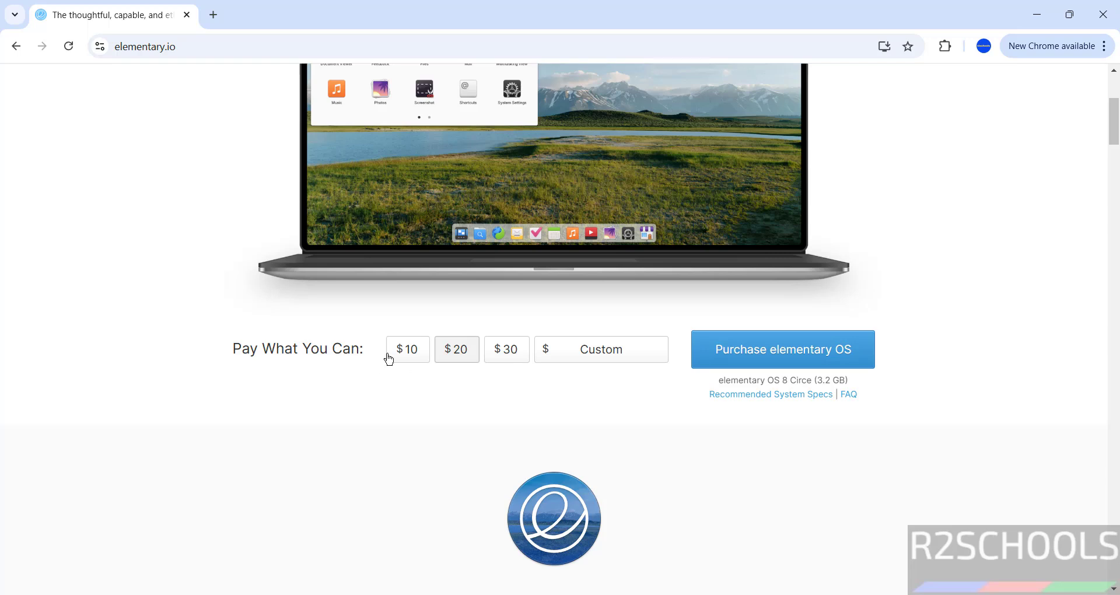
Enter a $0 custom amount and start downloading the elementary OS 8.0 ISO
{"action": "left_click", "coordinate": [411, 357]}
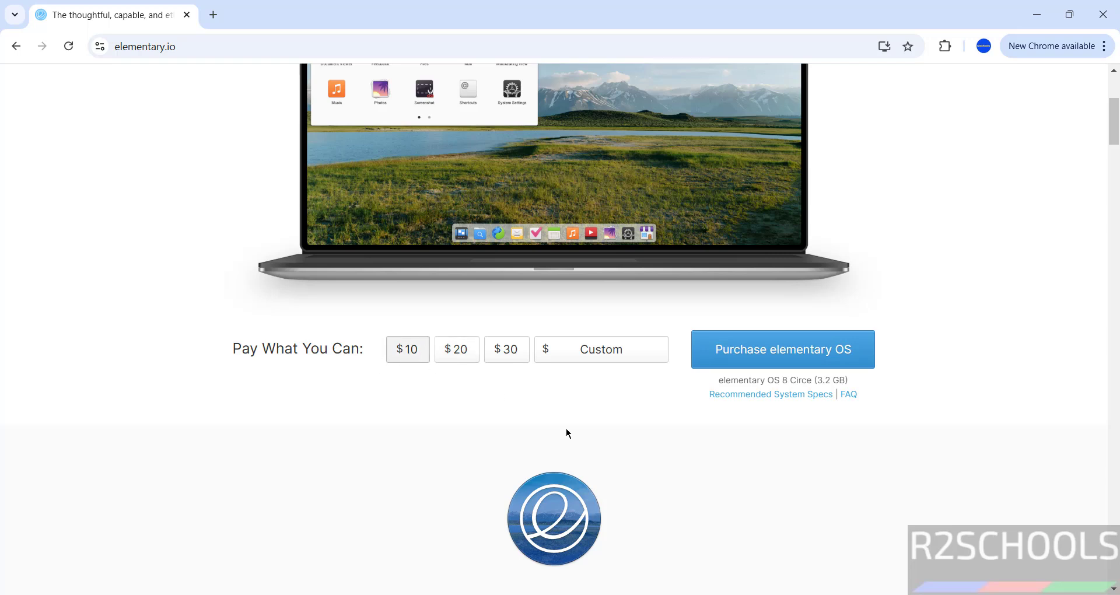
{"action": "left_click", "coordinate": [586, 350]}
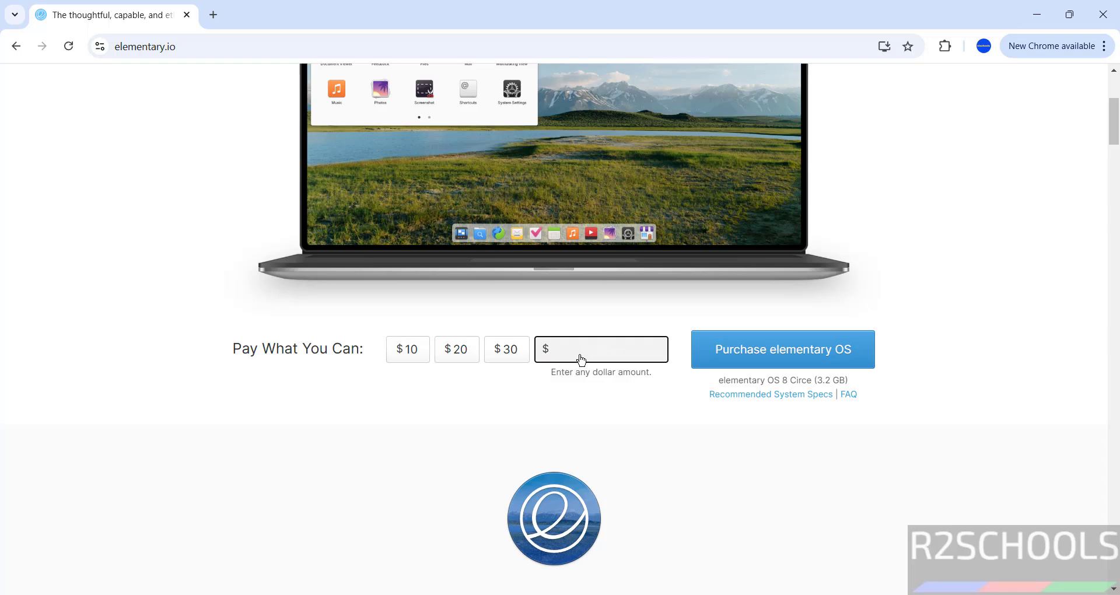
{"action": "type", "text": "0"}
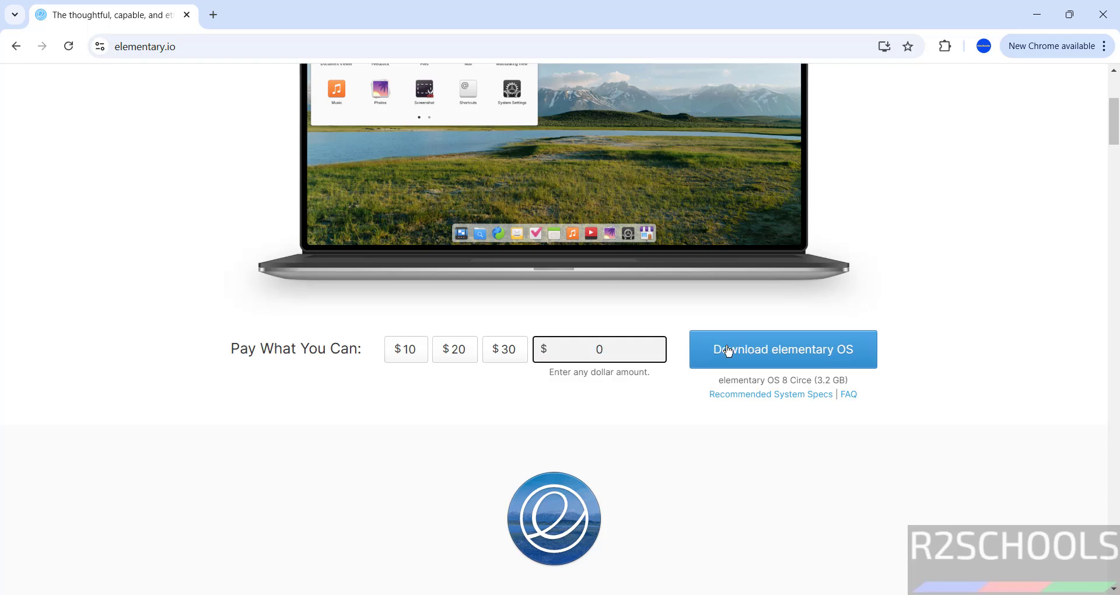
{"action": "left_click", "coordinate": [738, 354]}
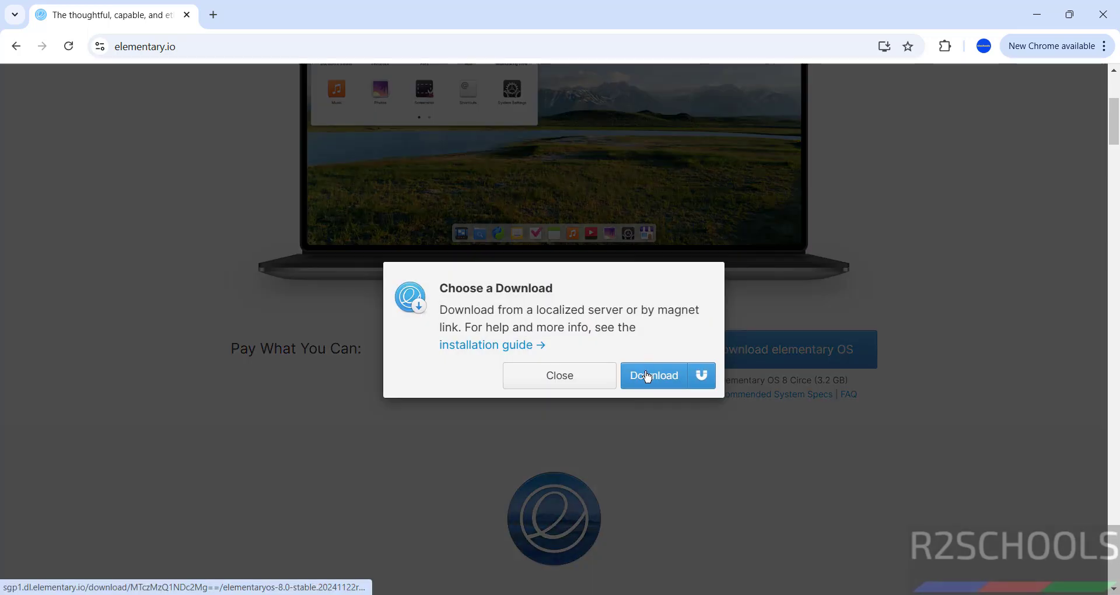
{"action": "left_click", "coordinate": [646, 377]}
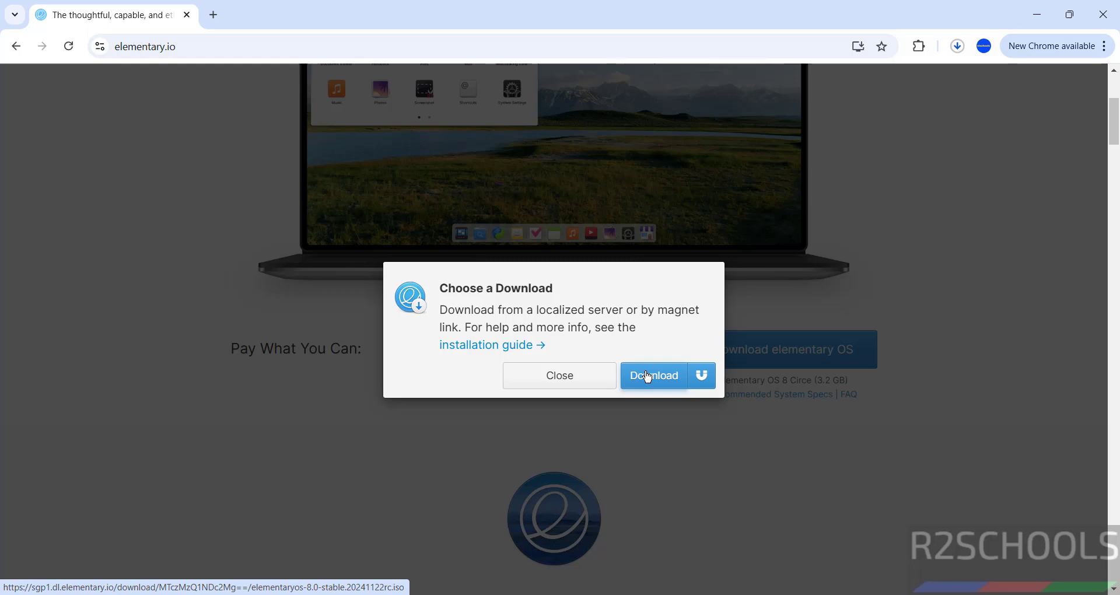
{"action": "left_click", "coordinate": [552, 376]}
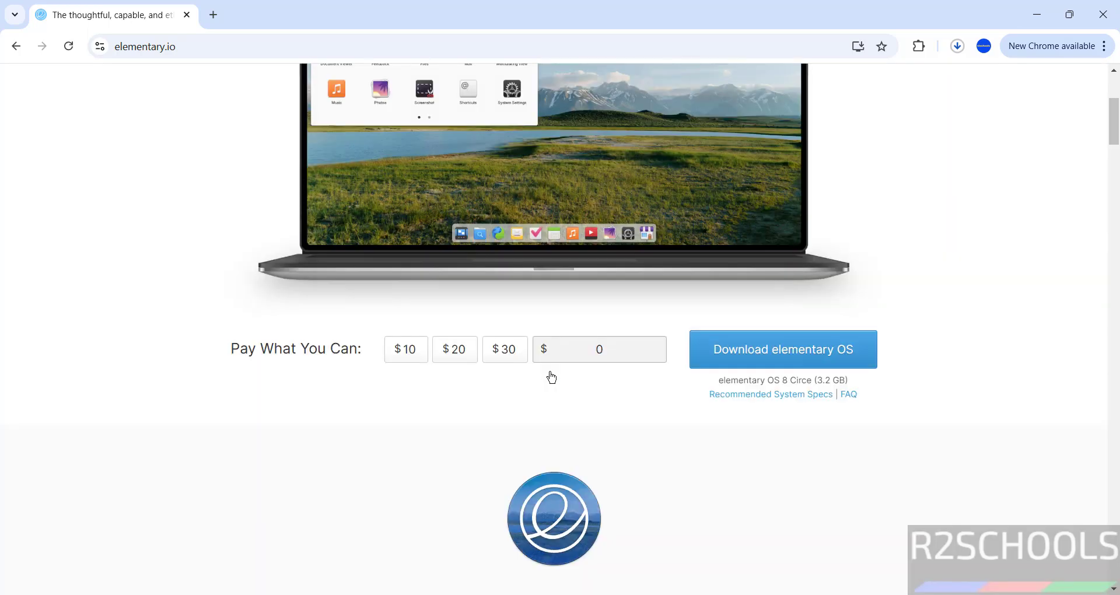
Cancel the duplicate elementaryos-8.0 ISO download in Chrome's Downloads and remove its entry
{"action": "key", "text": "ctrl+j"}
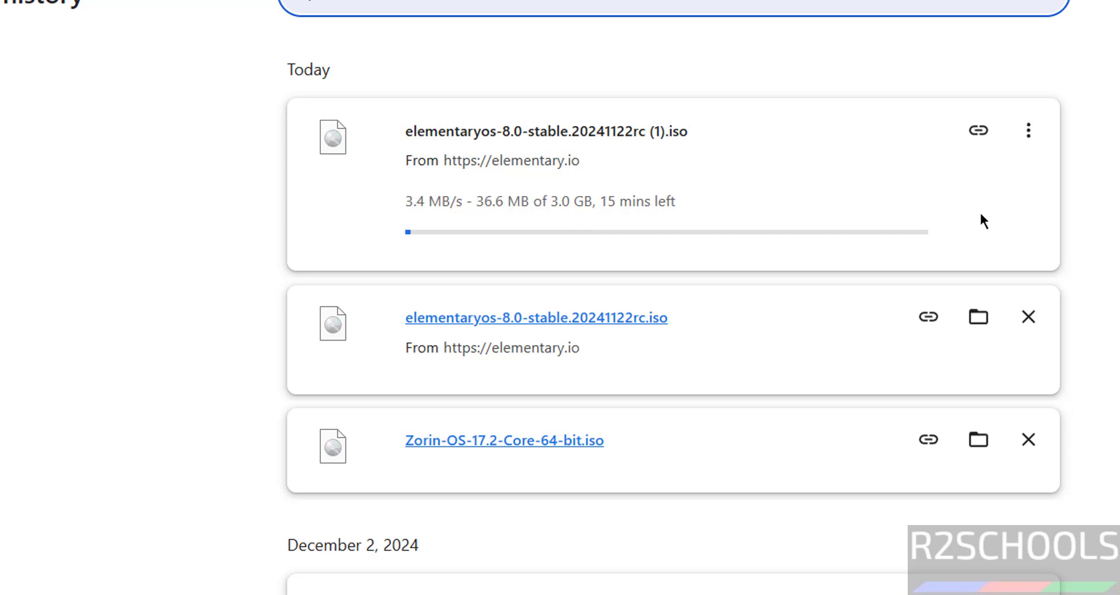
{"action": "left_click", "coordinate": [1028, 134]}
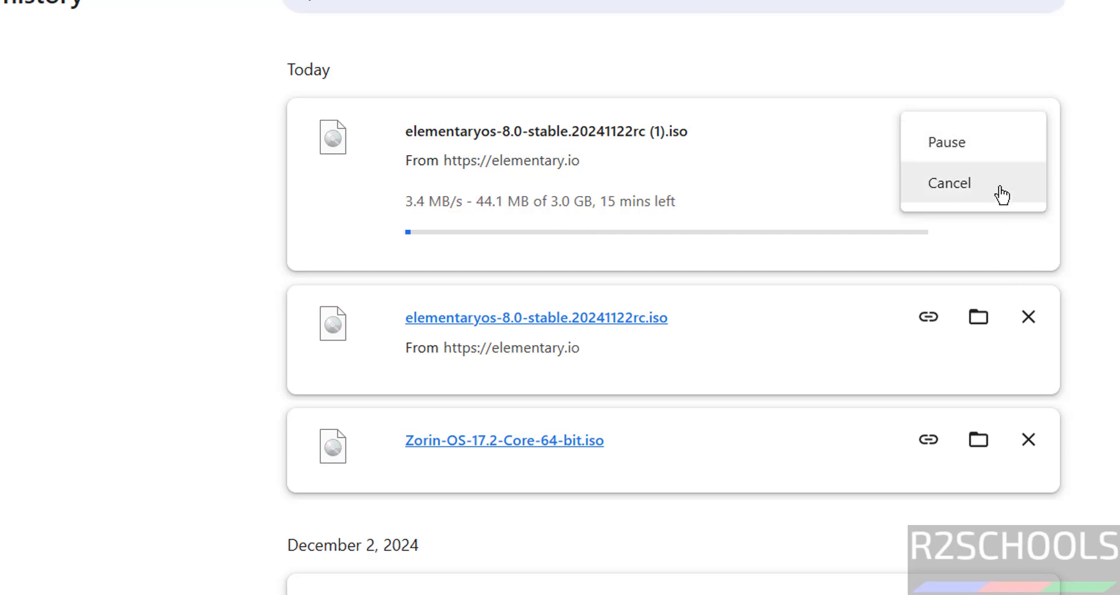
{"action": "left_click", "coordinate": [993, 190]}
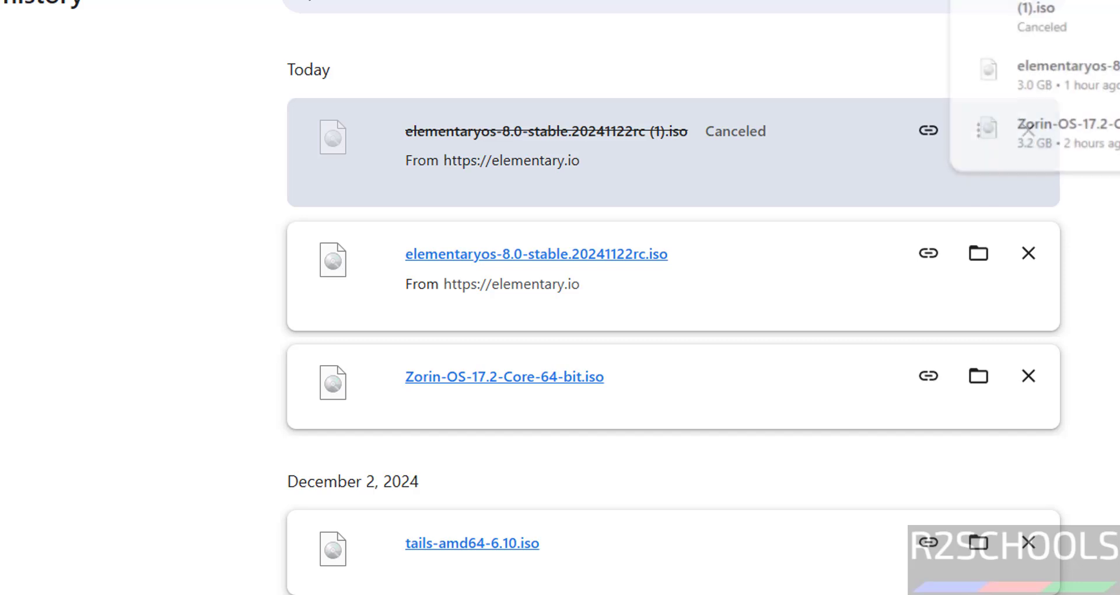
{"action": "left_click", "coordinate": [1029, 130]}
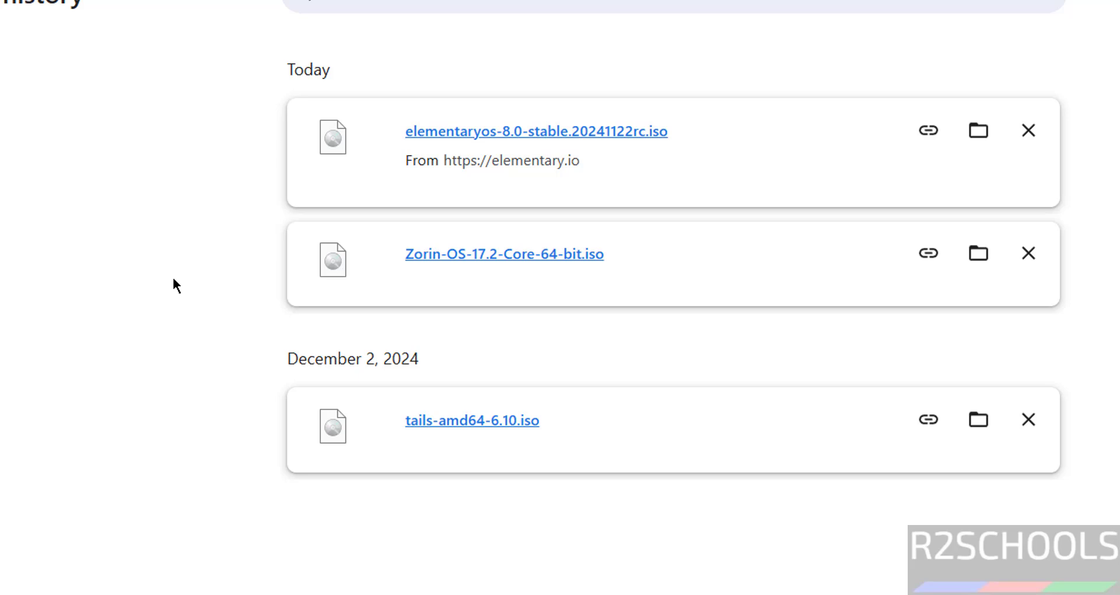
Search the Start menu for 'virtua' and launch Oracle VirtualBox Manager
{"action": "key", "text": "super"}
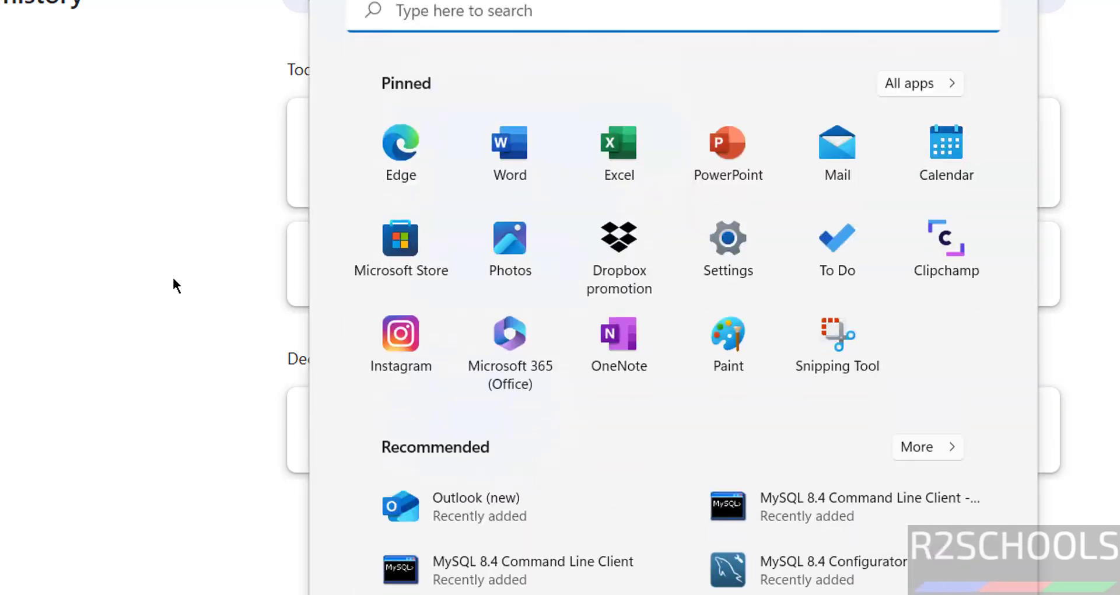
{"action": "type", "text": "virtua"}
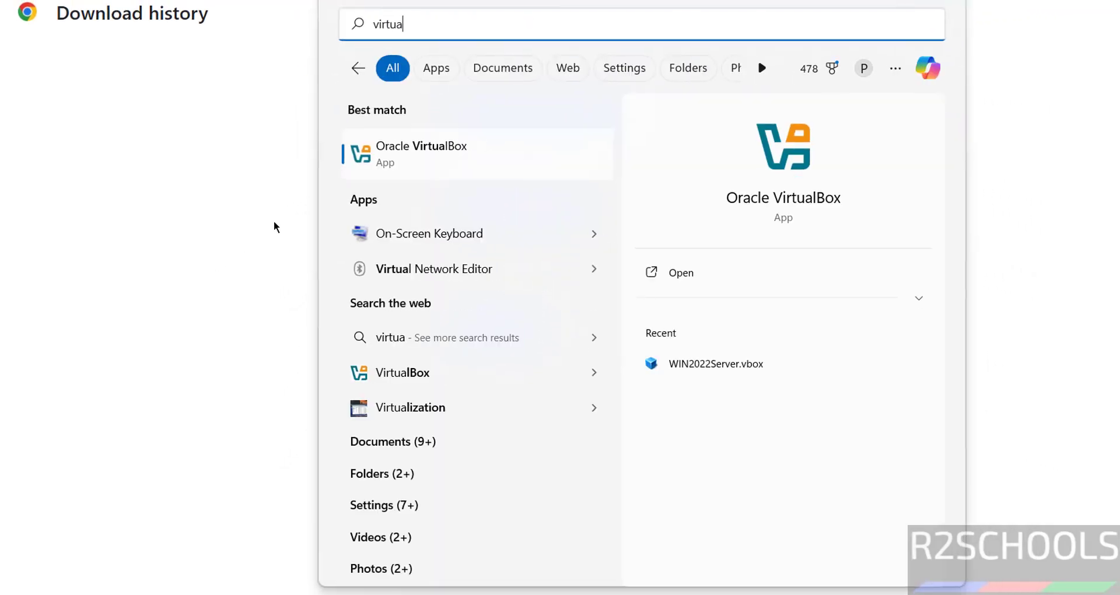
{"action": "key", "text": "Return"}
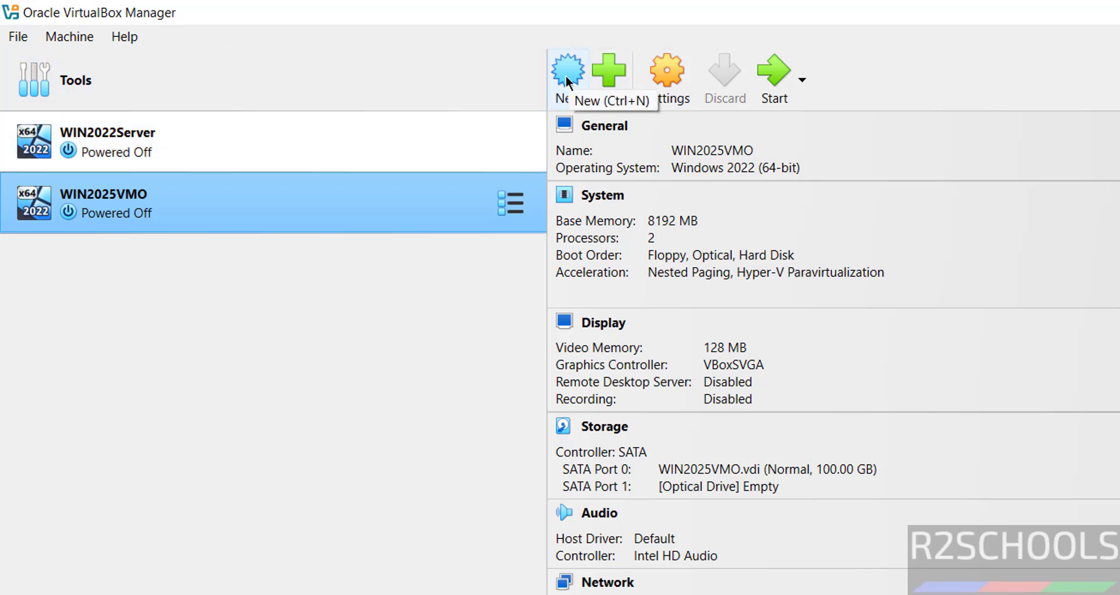
Start a new virtual machine and name it elementaryOS8VMO
{"action": "left_click", "coordinate": [88, 42]}
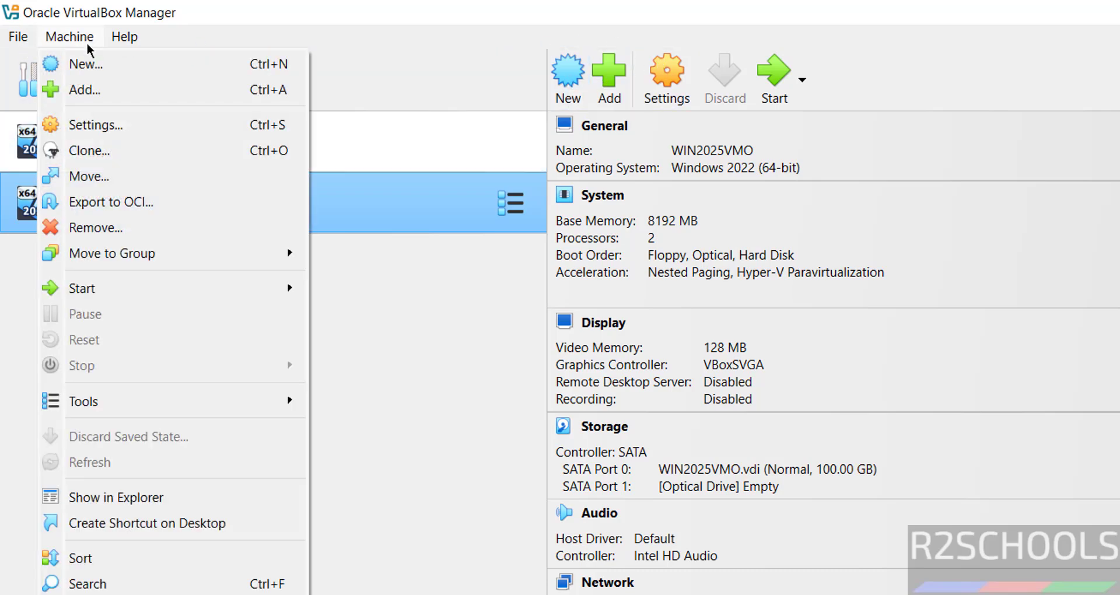
{"action": "left_click", "coordinate": [89, 63]}
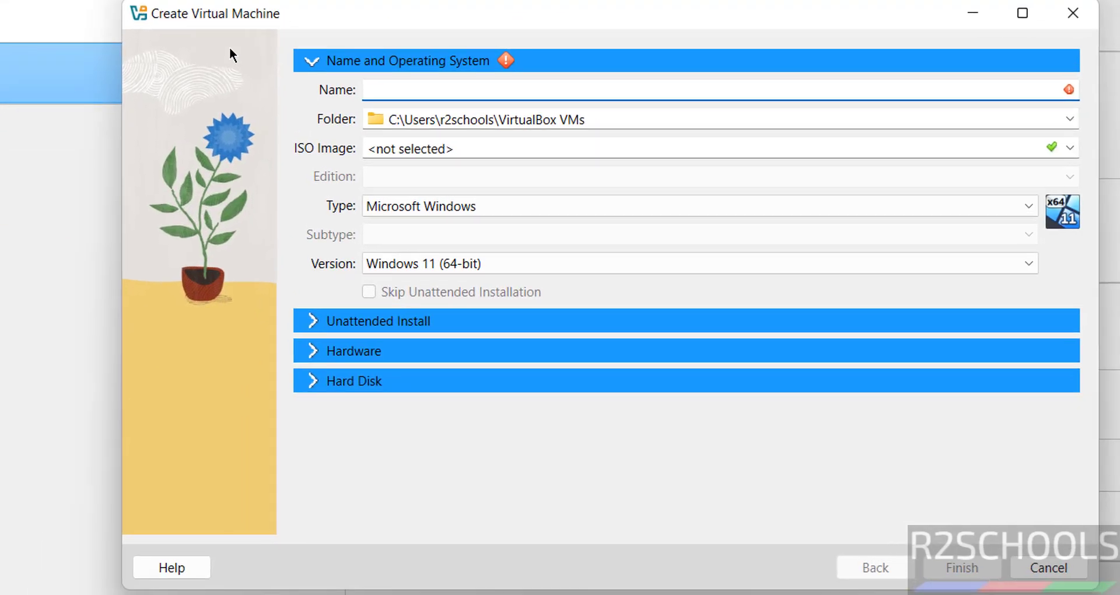
{"action": "type", "text": "el"}
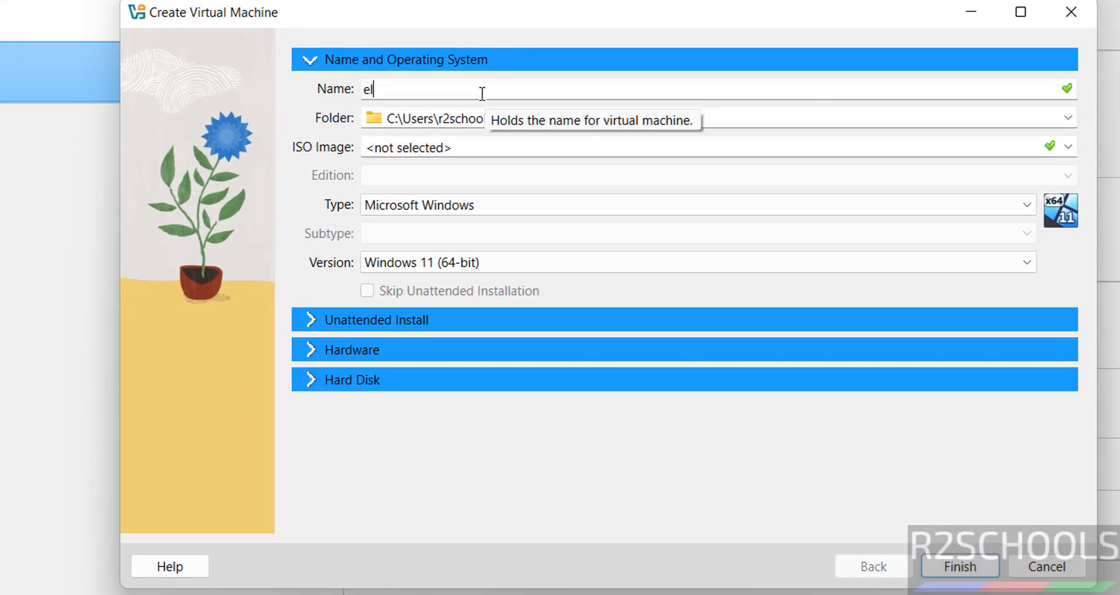
{"action": "type", "text": "ementaryOS8"}
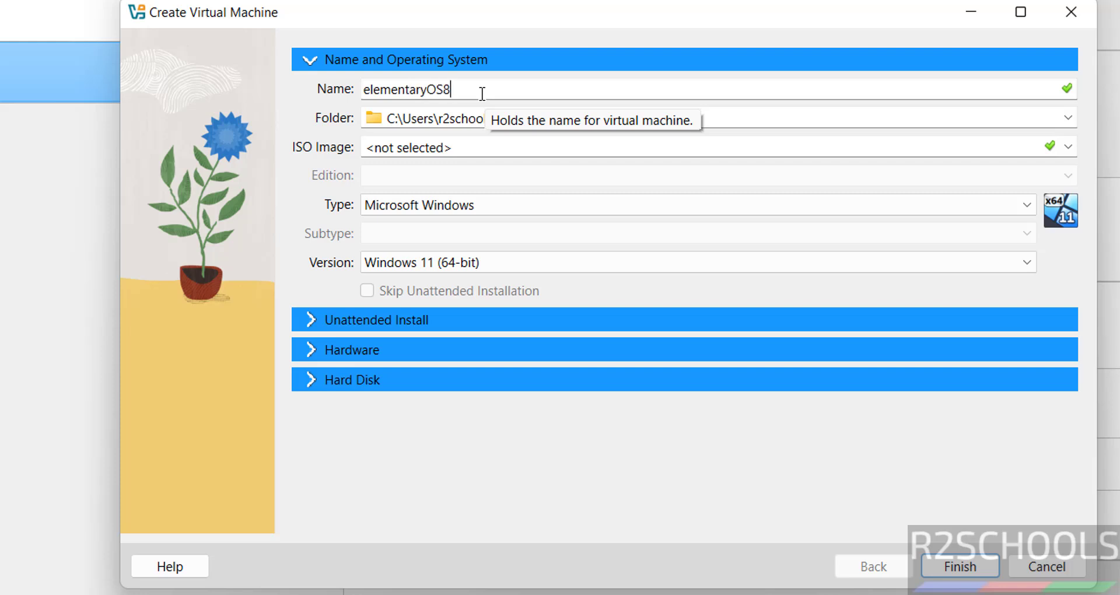
{"action": "type", "text": "VM"}
{"action": "double_click", "coordinate": [481, 93]}
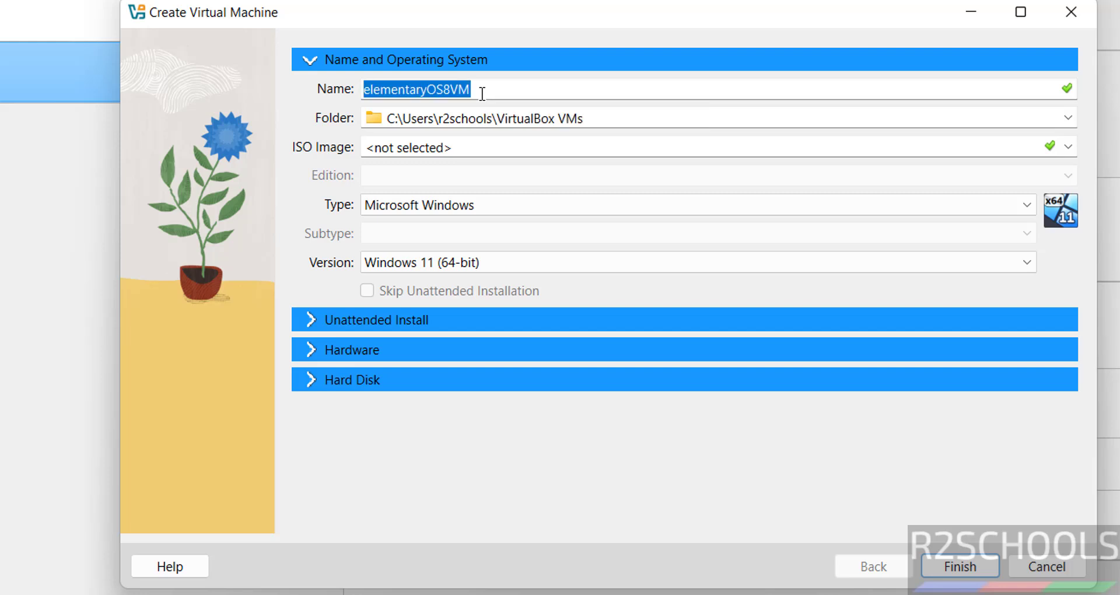
{"action": "key", "text": "End"}
{"action": "type", "text": "O"}
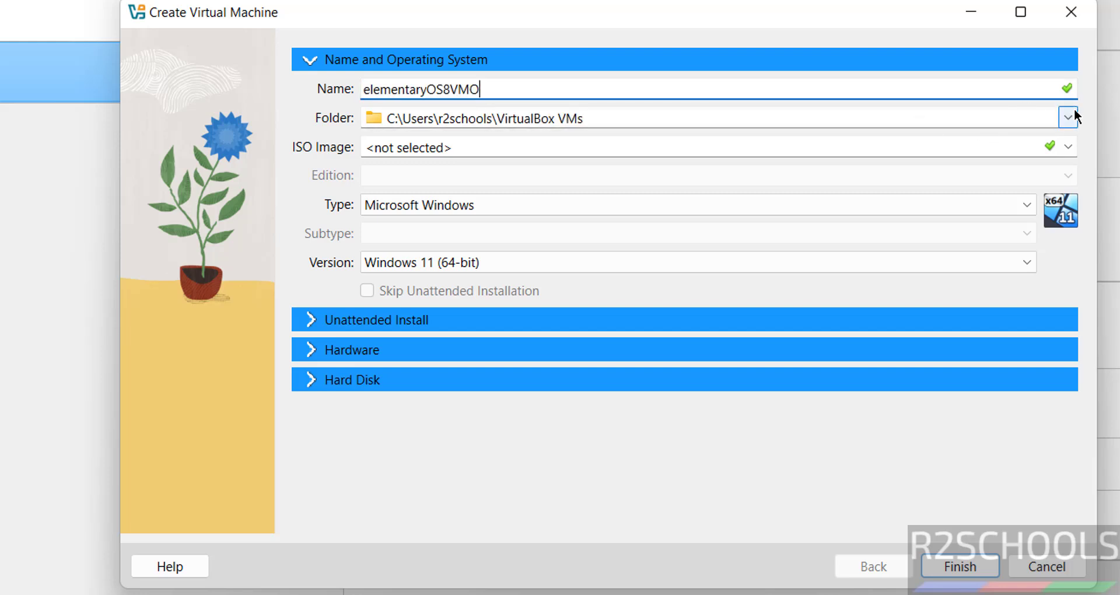
Create an elementaryOS8VMO folder inside H:\VMS and select it as the machine folder
{"action": "left_click", "coordinate": [1068, 120]}
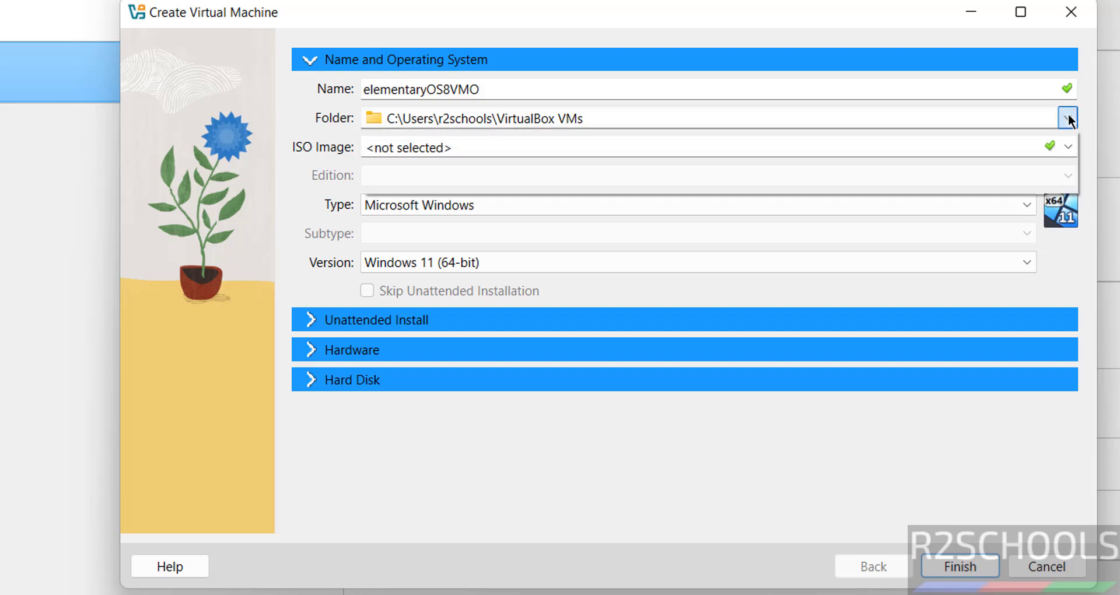
{"action": "left_click", "coordinate": [1068, 119]}
{"action": "left_click", "coordinate": [1068, 119]}
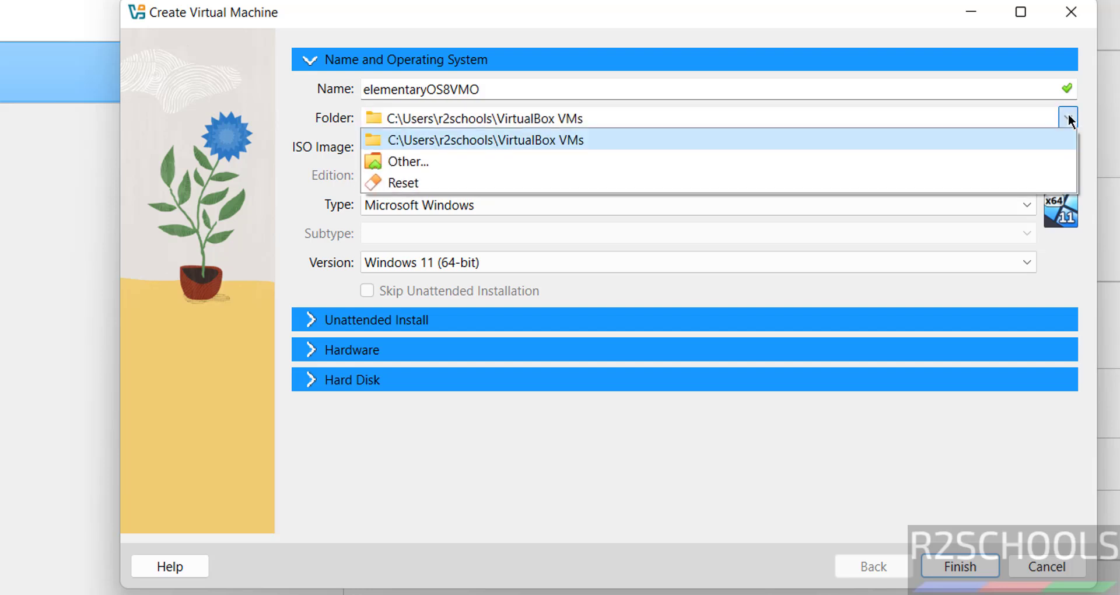
{"action": "left_click", "coordinate": [585, 142]}
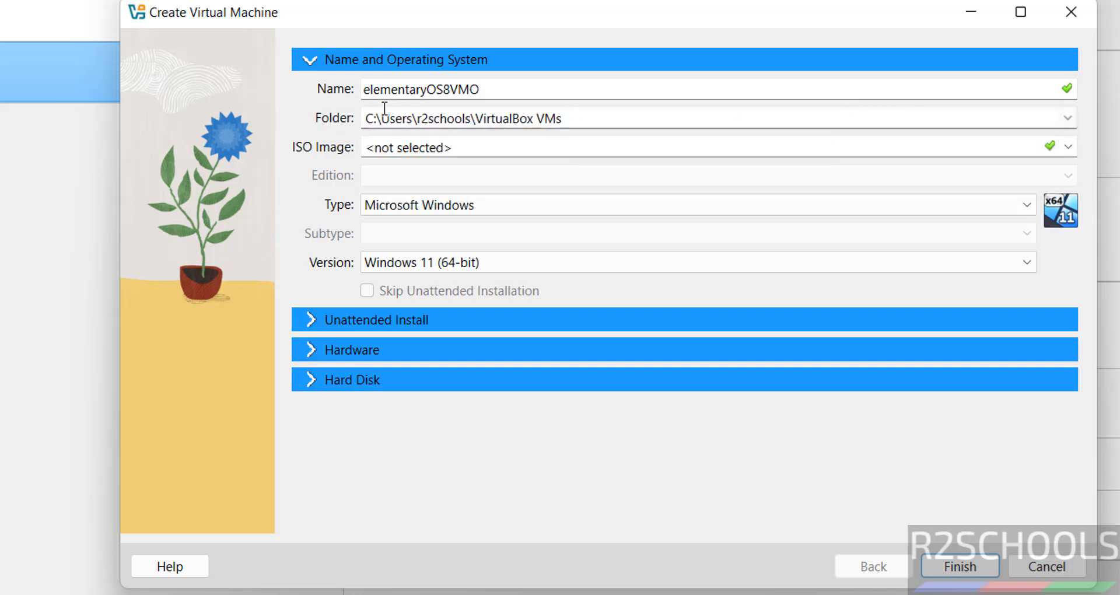
{"action": "left_click", "coordinate": [1067, 117]}
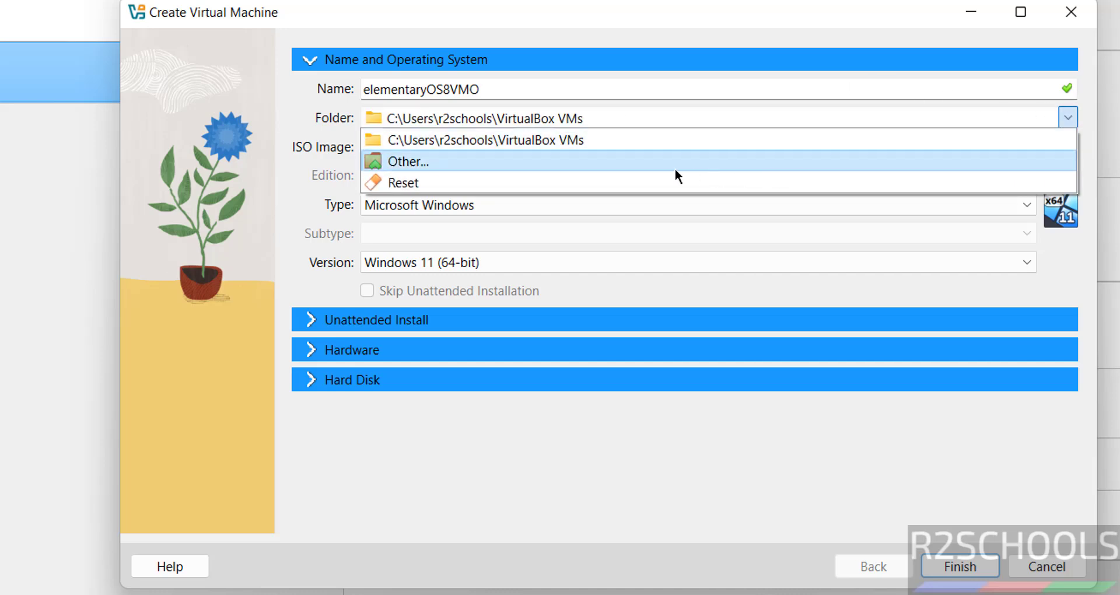
{"action": "left_click", "coordinate": [674, 168]}
{"action": "scroll", "coordinate": [279, 278], "scroll_direction": "down", "scroll_amount": 4}
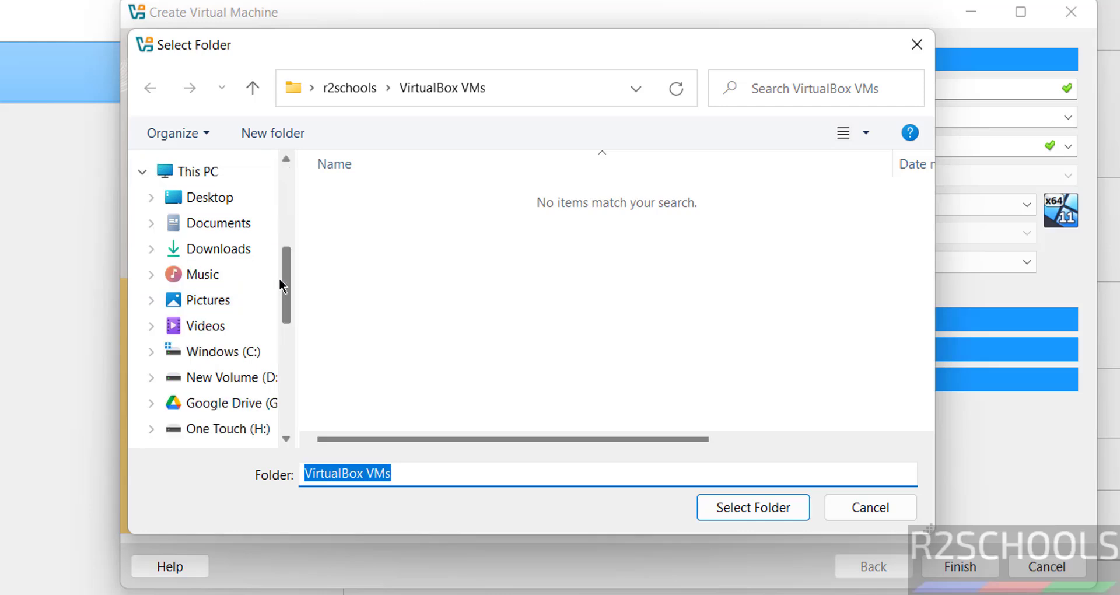
{"action": "left_click_drag", "start_coordinate": [279, 277], "coordinate": [268, 384]}
{"action": "left_click", "coordinate": [265, 393]}
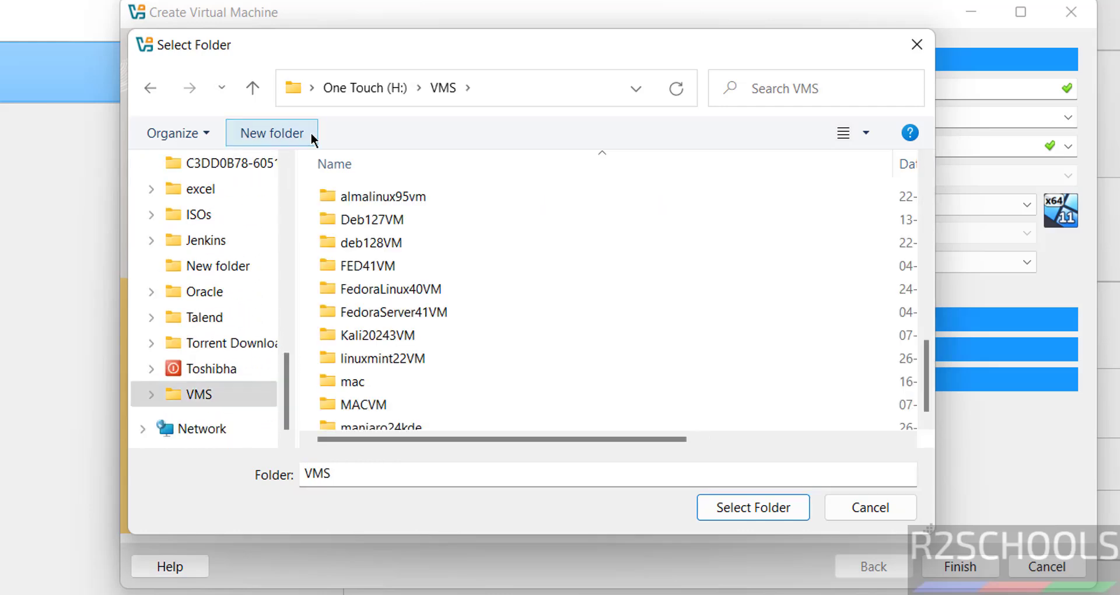
{"action": "left_click", "coordinate": [312, 137]}
{"action": "type", "text": "elementaryOS8VMO"}
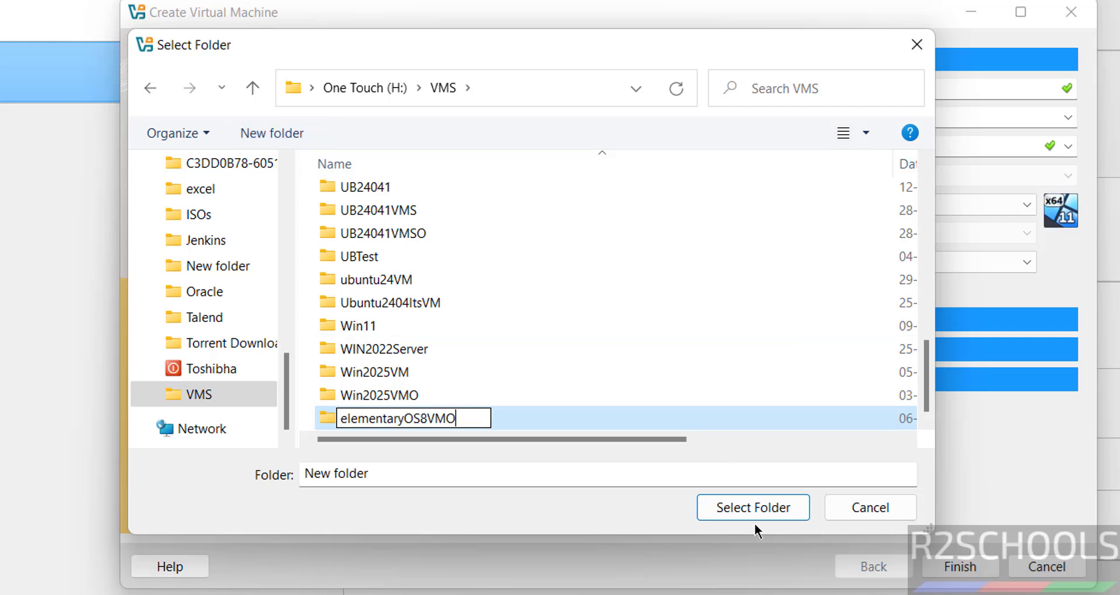
{"action": "left_click", "coordinate": [755, 506]}
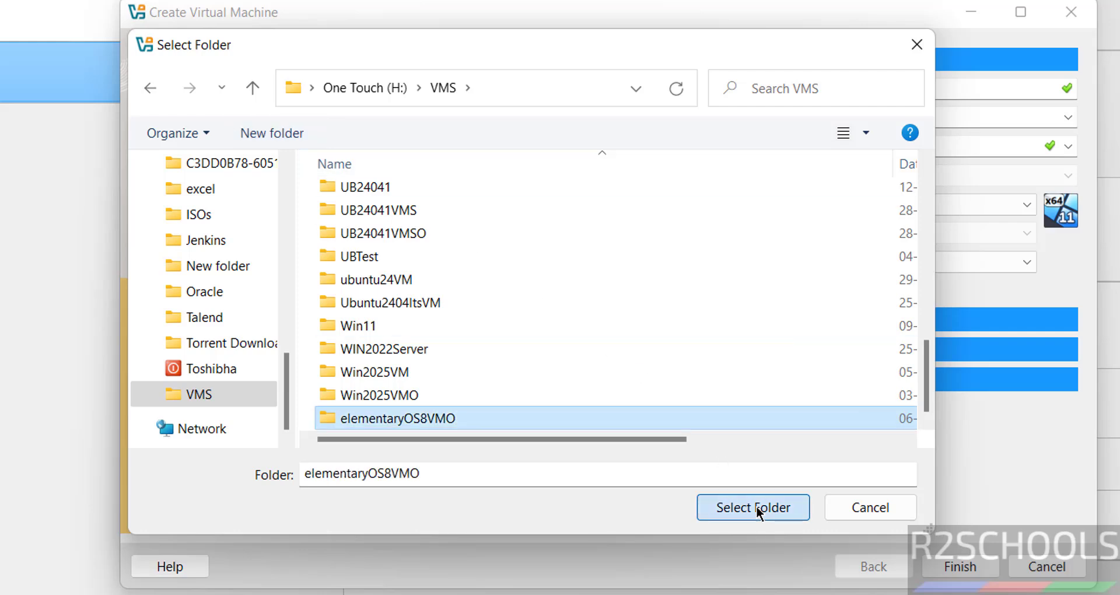
{"action": "left_click", "coordinate": [756, 505]}
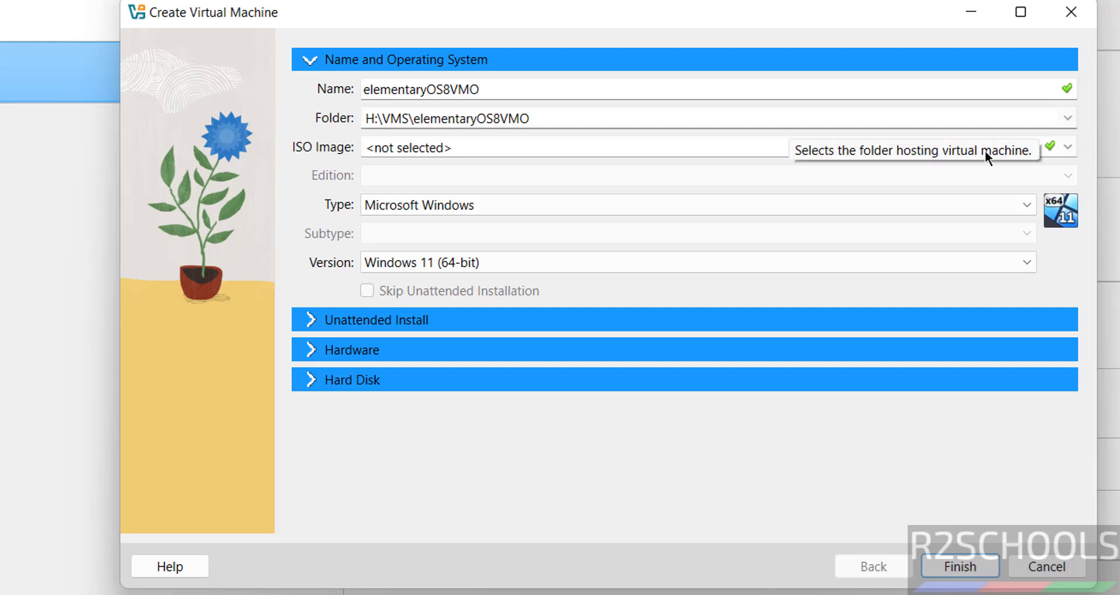
Attach elementaryos-8.0-stable.20241122rc.iso as the install image, keeping subtype Ubuntu (64-bit)
{"action": "left_click", "coordinate": [1069, 153]}
{"action": "left_click", "coordinate": [1068, 148]}
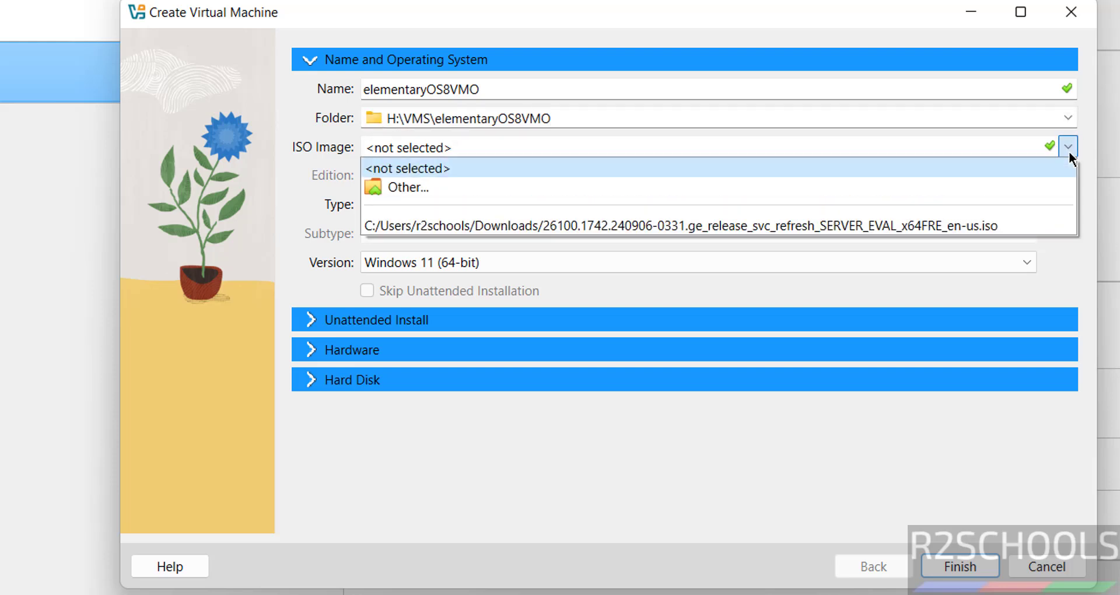
{"action": "left_click", "coordinate": [1068, 149]}
{"action": "left_click", "coordinate": [1068, 147]}
{"action": "left_click", "coordinate": [706, 187]}
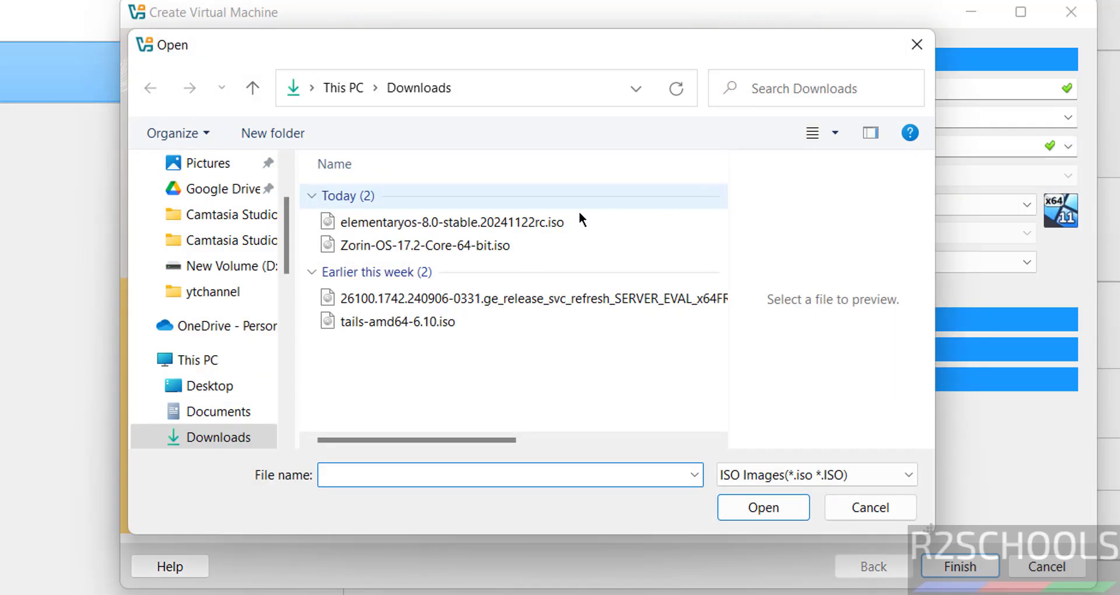
{"action": "left_click", "coordinate": [500, 222]}
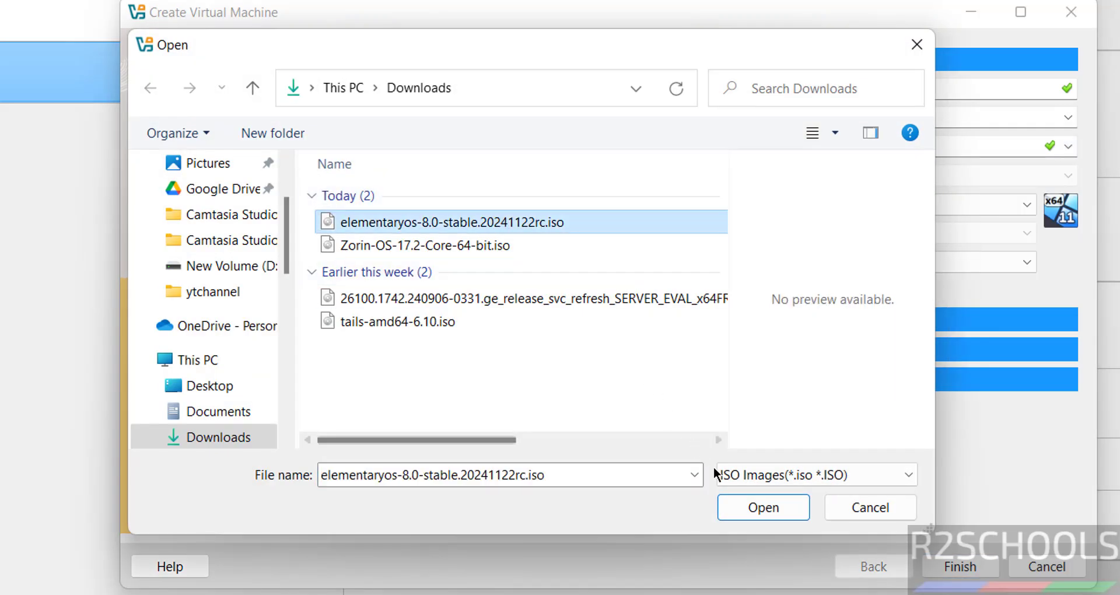
{"action": "left_click", "coordinate": [737, 507]}
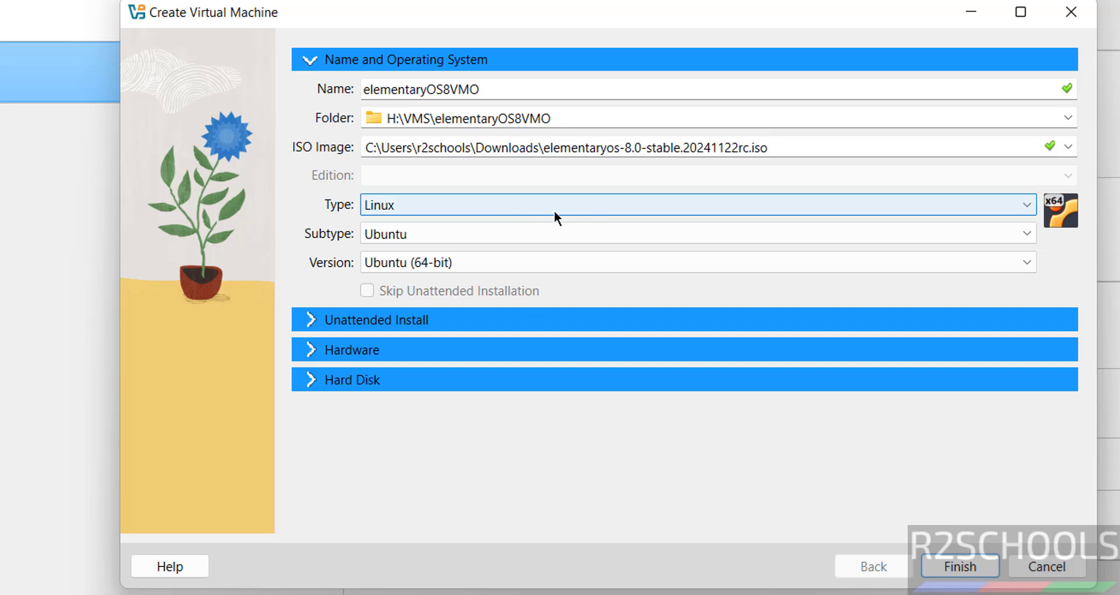
{"action": "left_click", "coordinate": [487, 233]}
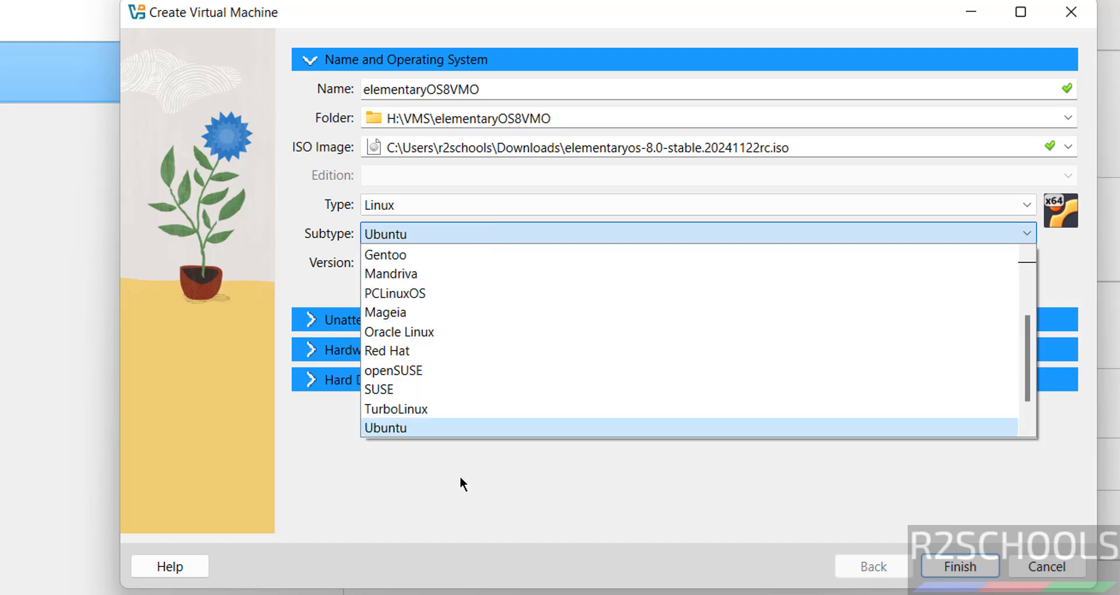
{"action": "left_click", "coordinate": [459, 477]}
Set base memory to 4096 MB and processors to 2
{"action": "left_click", "coordinate": [311, 352]}
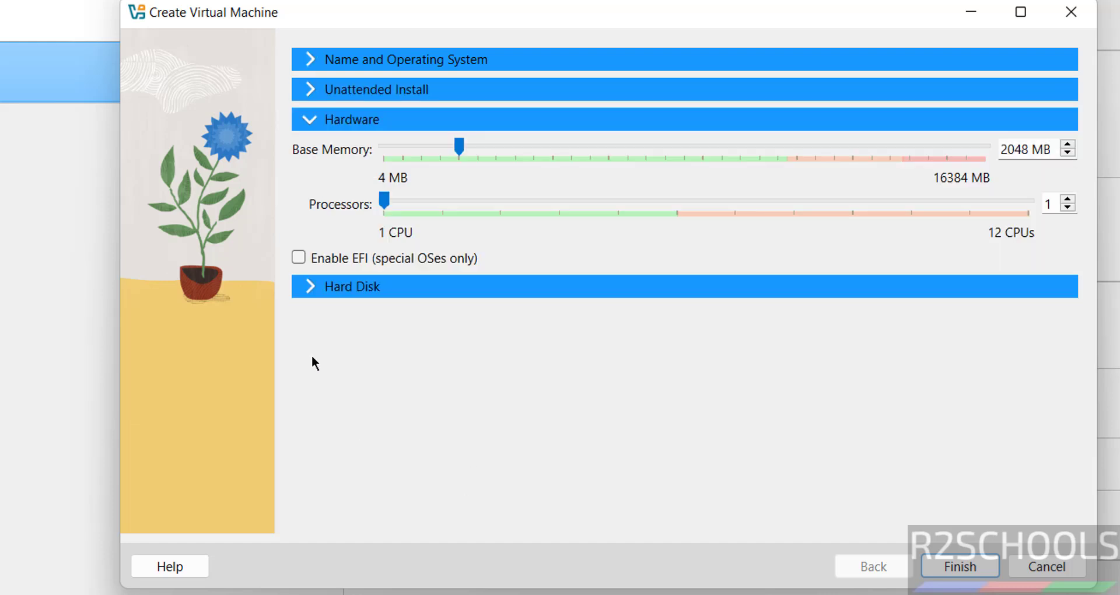
{"action": "double_click", "coordinate": [1011, 150]}
{"action": "type", "text": "4096"}
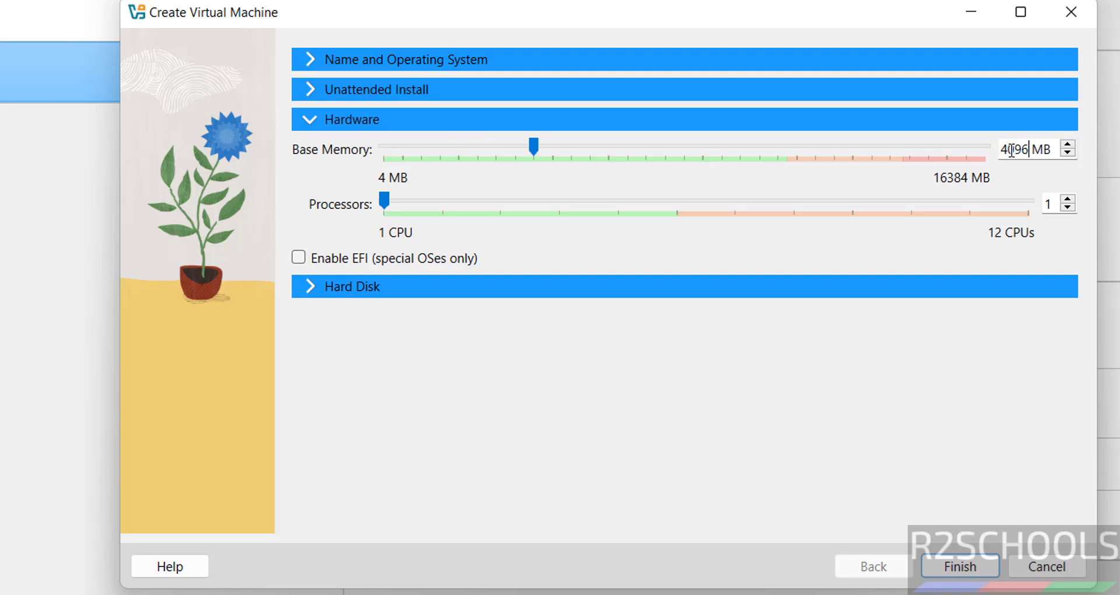
{"action": "double_click", "coordinate": [1046, 204]}
{"action": "type", "text": "2"}
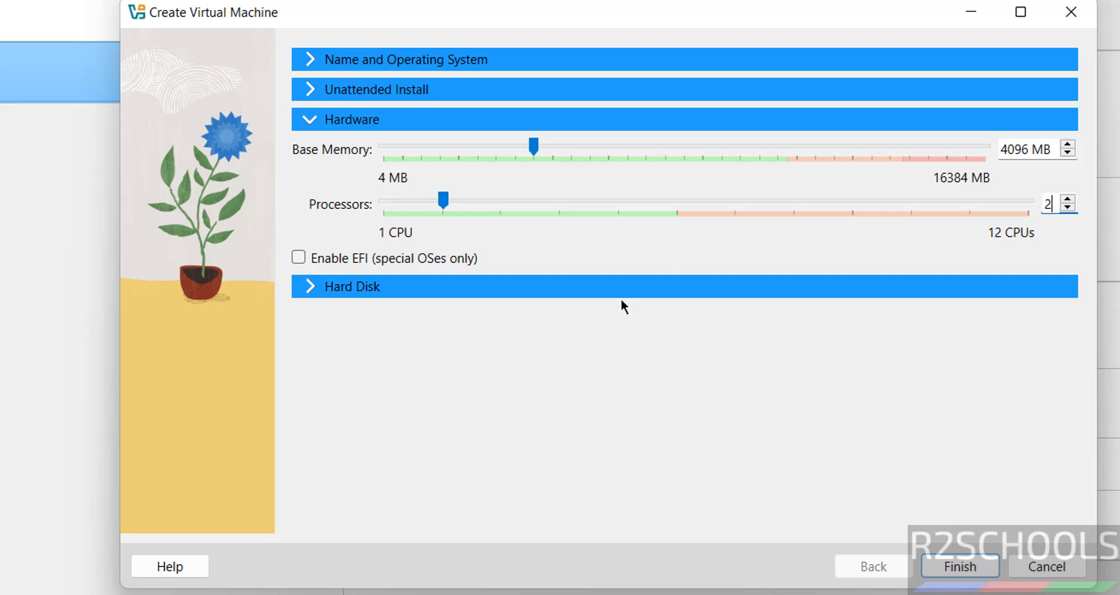
Set the virtual hard disk size to 100 GB and finish creating the machine
{"action": "left_click", "coordinate": [391, 288]}
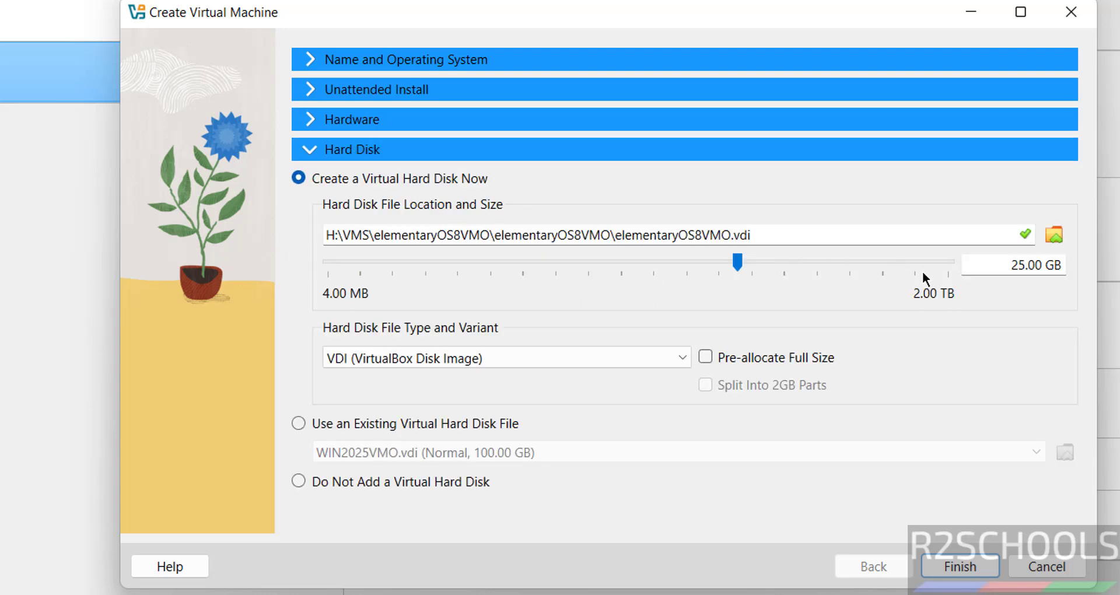
{"action": "double_click", "coordinate": [1012, 267]}
{"action": "type", "text": "100"}
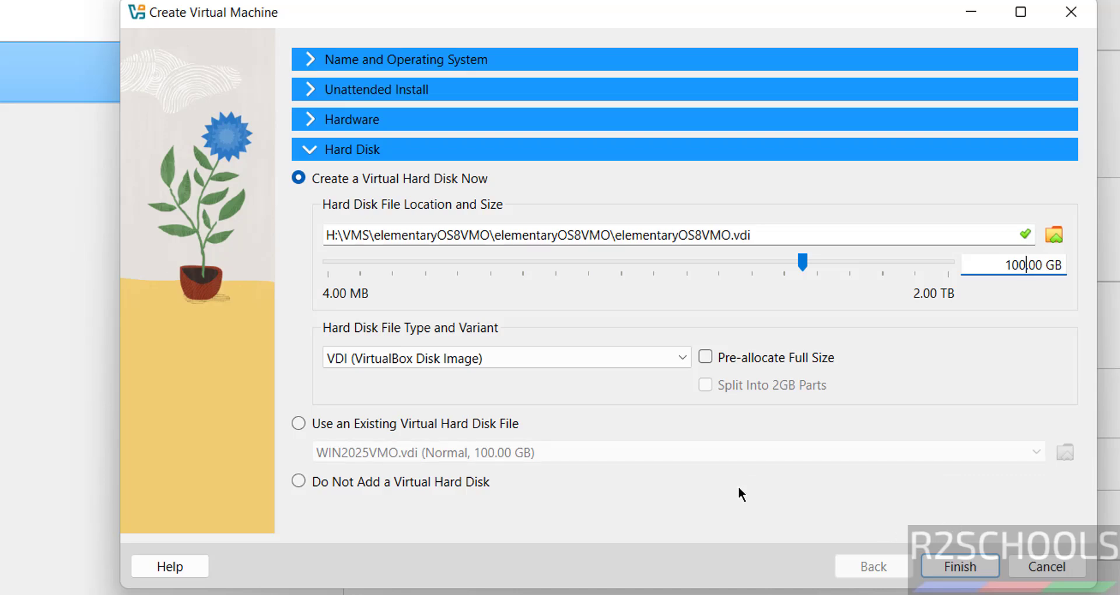
{"action": "left_click", "coordinate": [959, 567]}
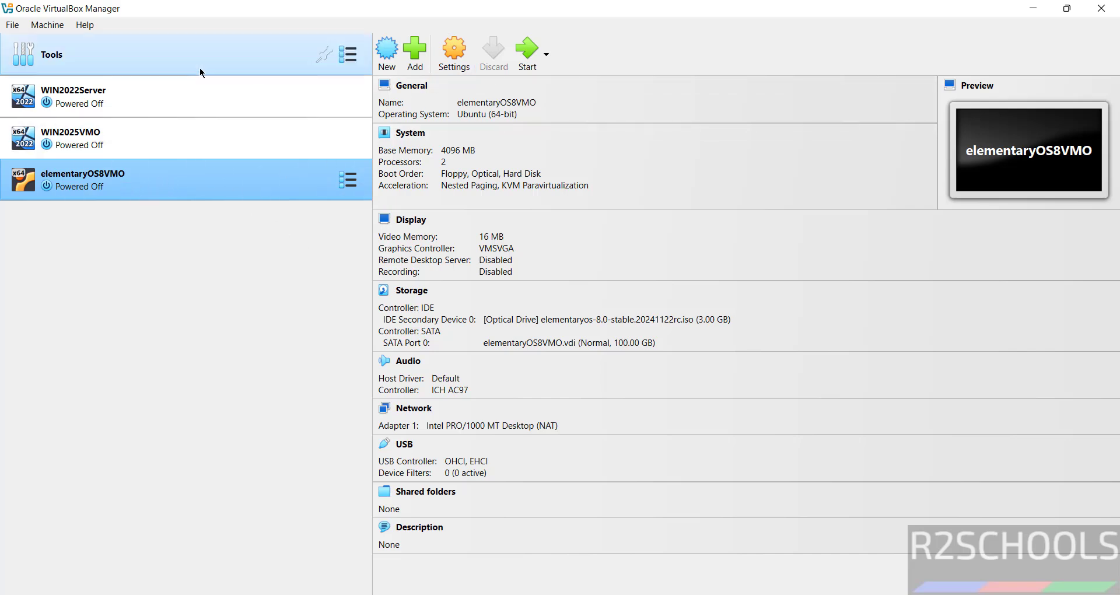
Bring up the context menu for elementaryOS8VMO in the machine list
{"action": "right_click", "coordinate": [127, 195]}
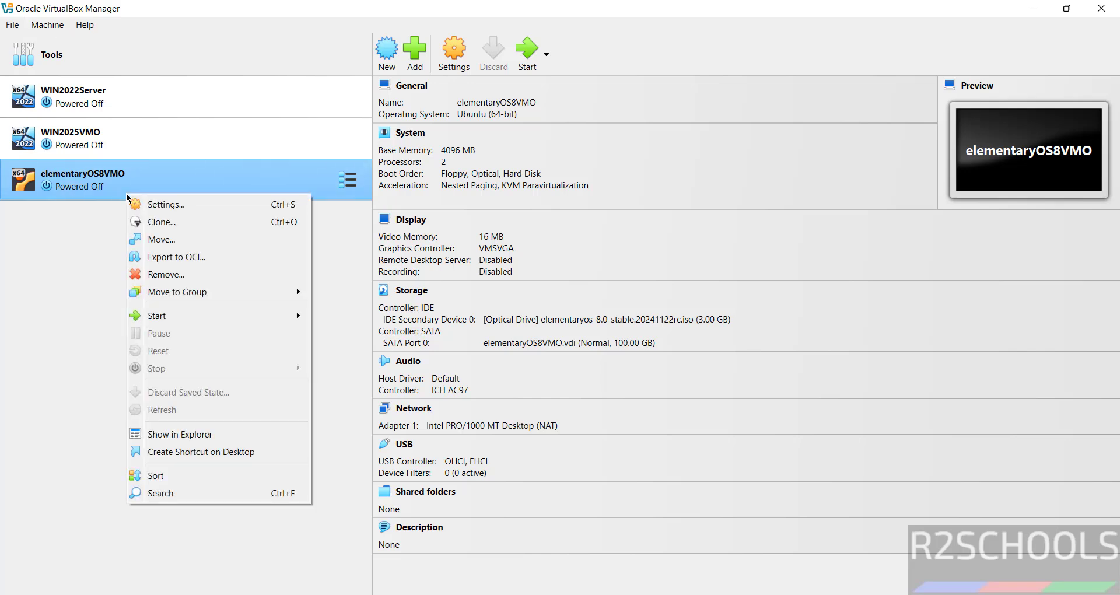
Start the elementaryOS8VMO machine from the toolbar
{"action": "left_click", "coordinate": [46, 27]}
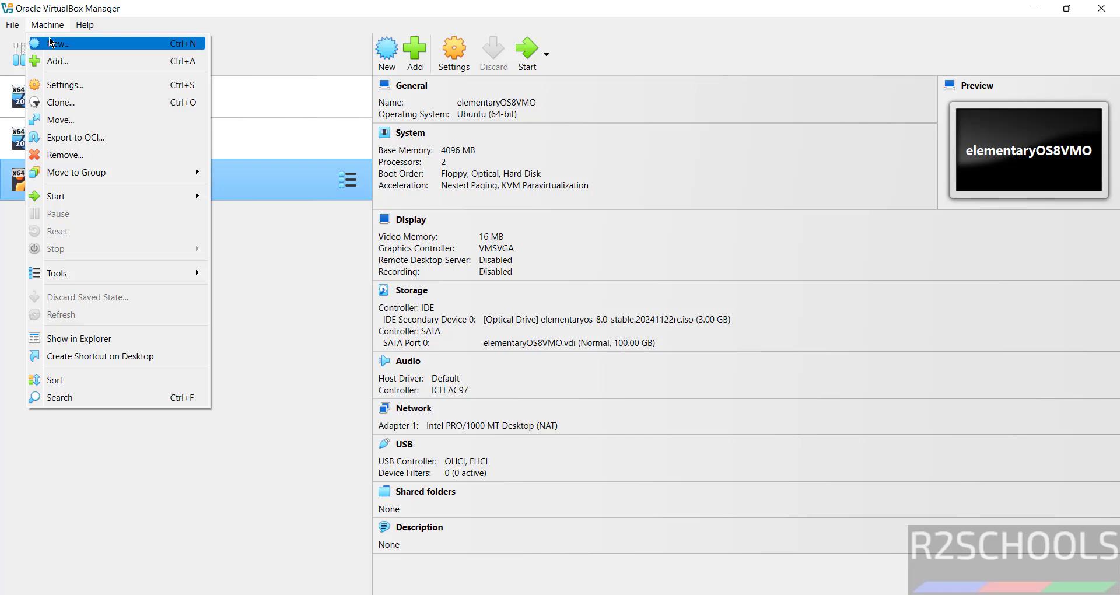
{"action": "left_click", "coordinate": [310, 313]}
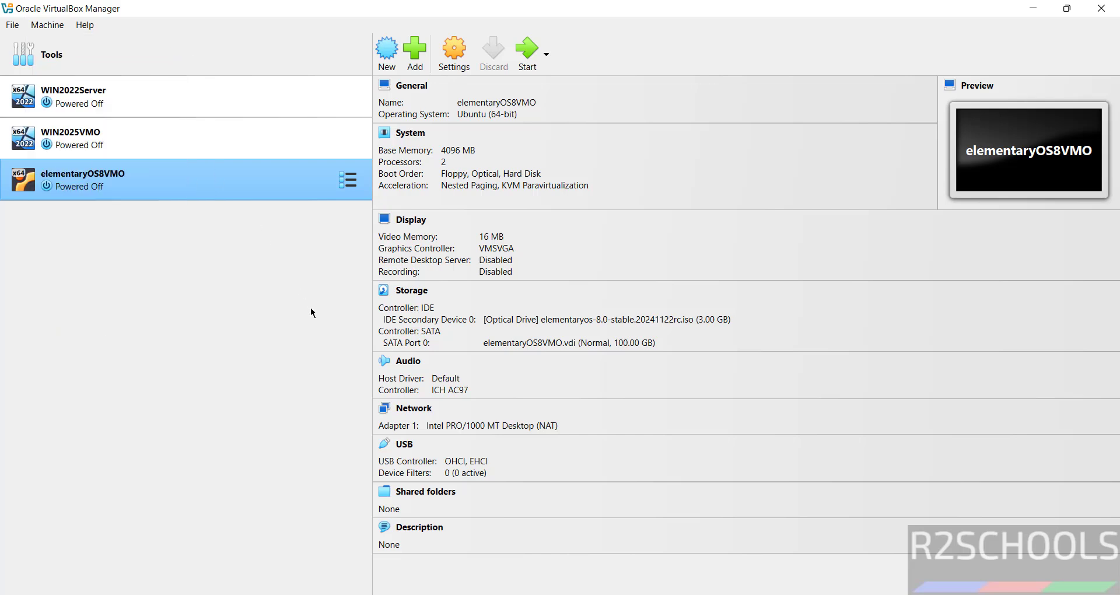
{"action": "left_click", "coordinate": [528, 56]}
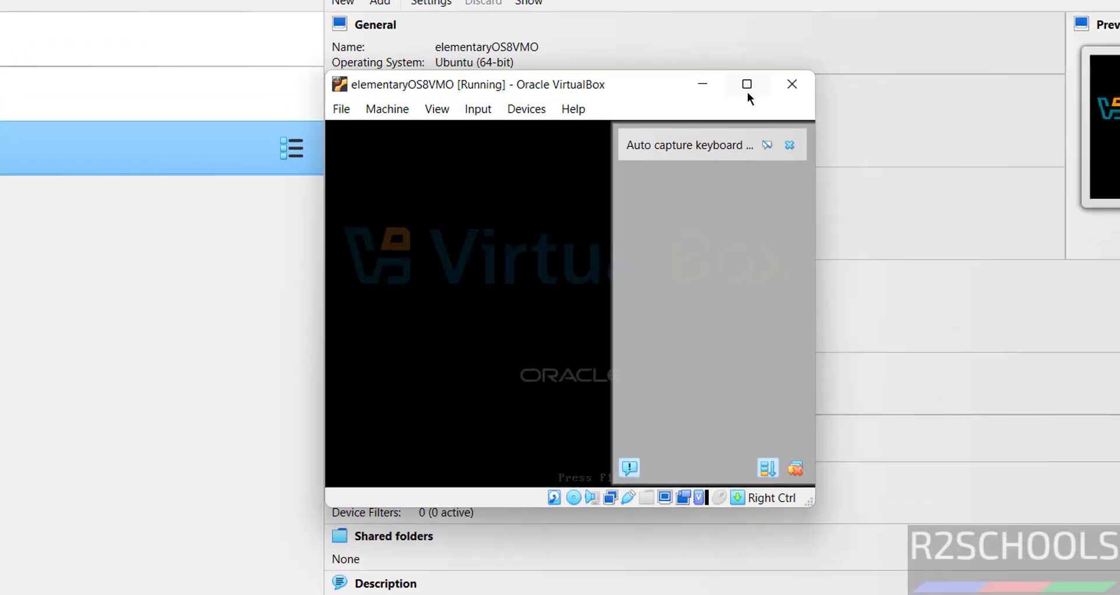
Maximize the VM window and choose English (United States) with the Default English (US) keyboard
{"action": "left_click", "coordinate": [694, 131]}
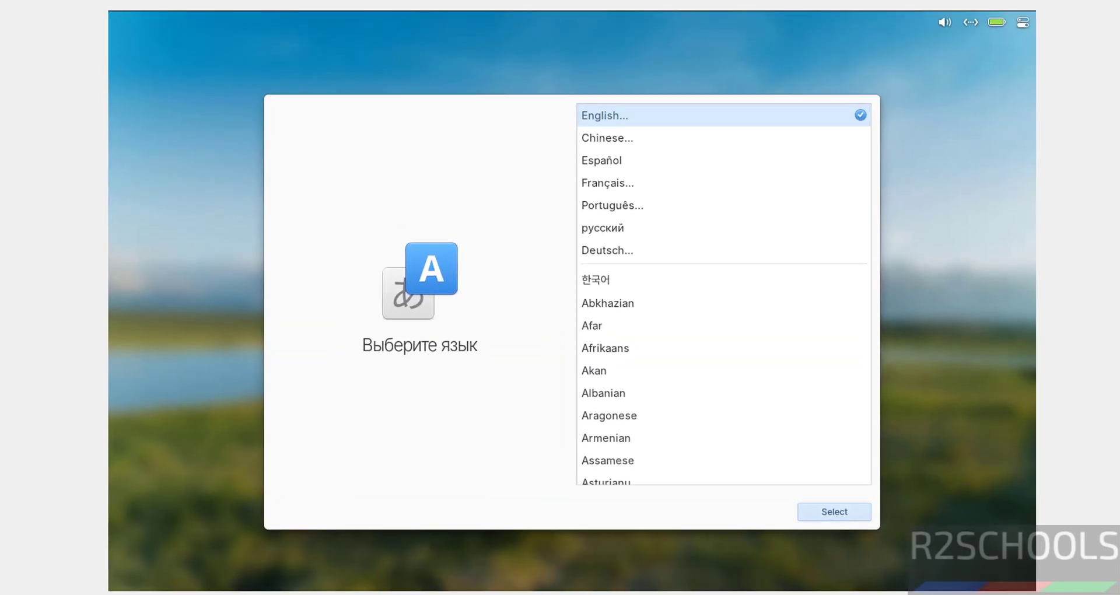
{"action": "left_click", "coordinate": [589, 113]}
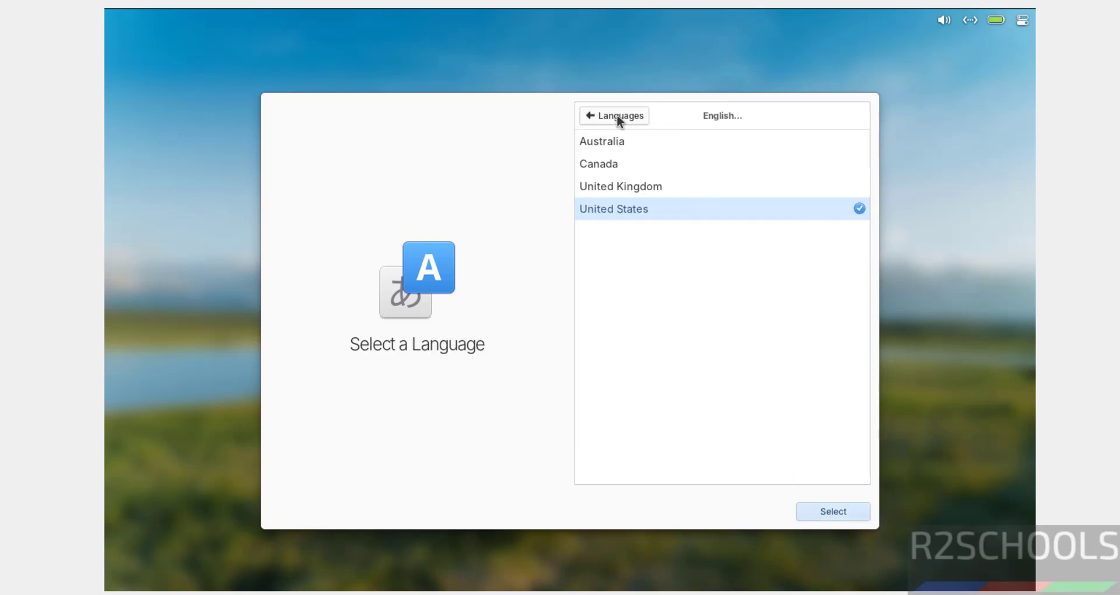
{"action": "left_click", "coordinate": [812, 509]}
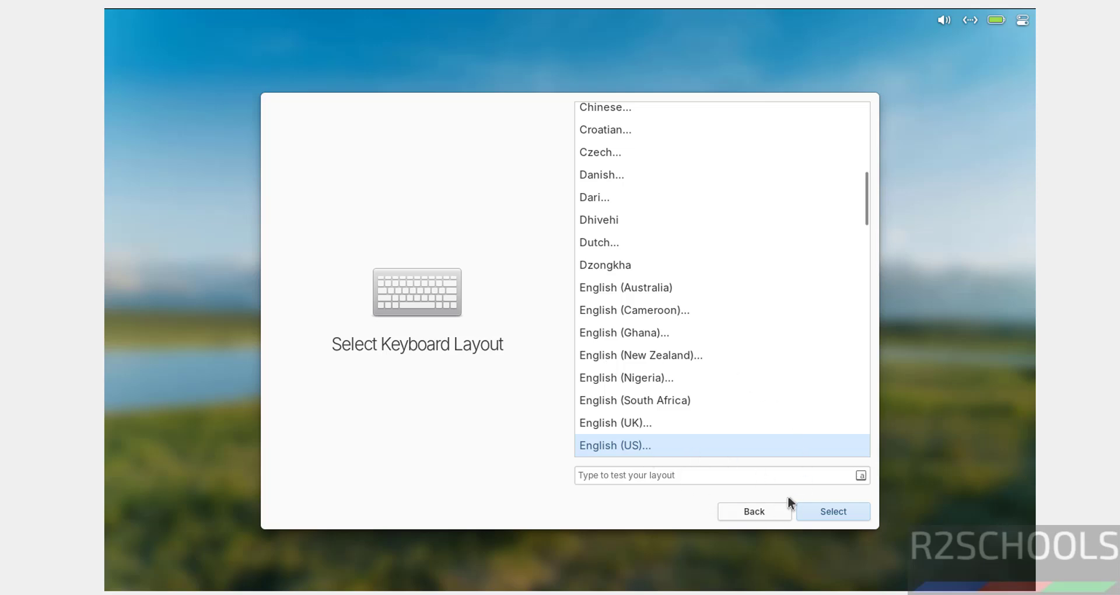
{"action": "left_click", "coordinate": [819, 509]}
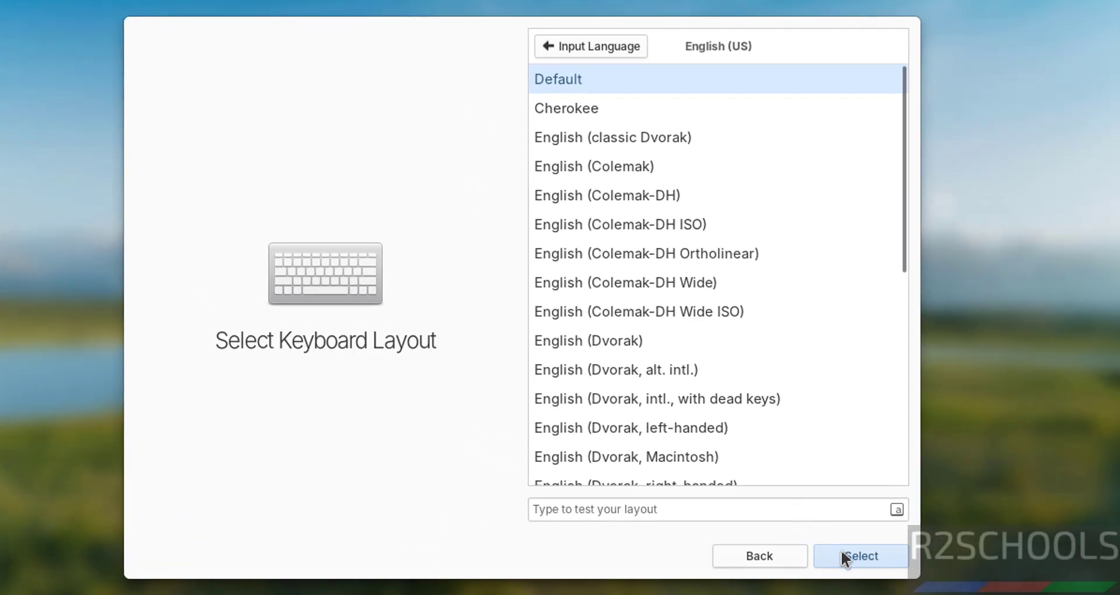
{"action": "left_click", "coordinate": [842, 551]}
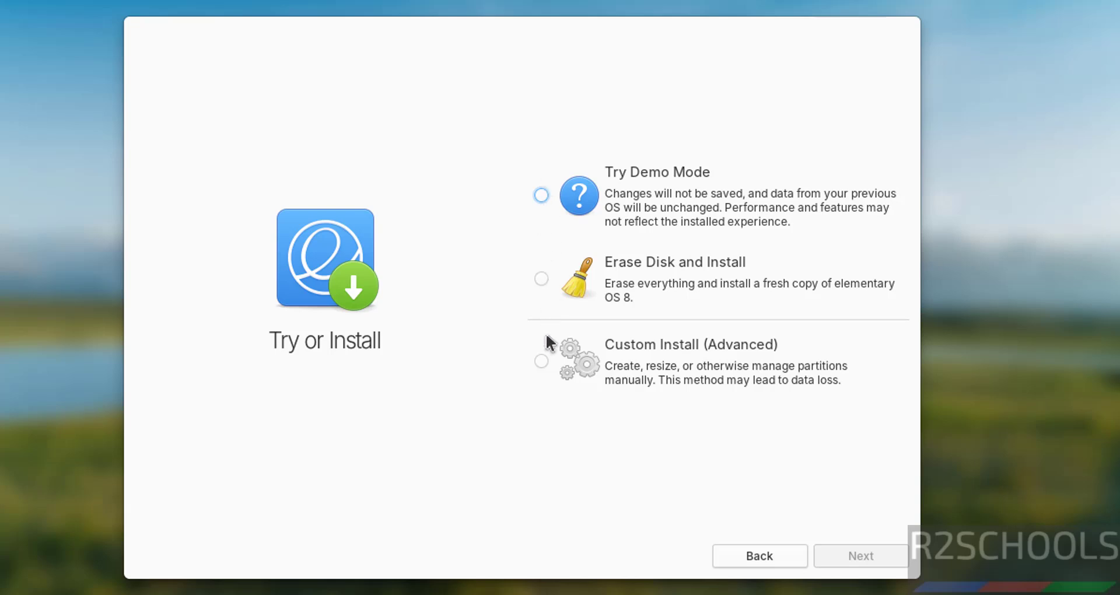
Choose Erase Disk and Install on the ATA VBOX HARDDISK drive, without encryption
{"action": "left_click", "coordinate": [549, 286]}
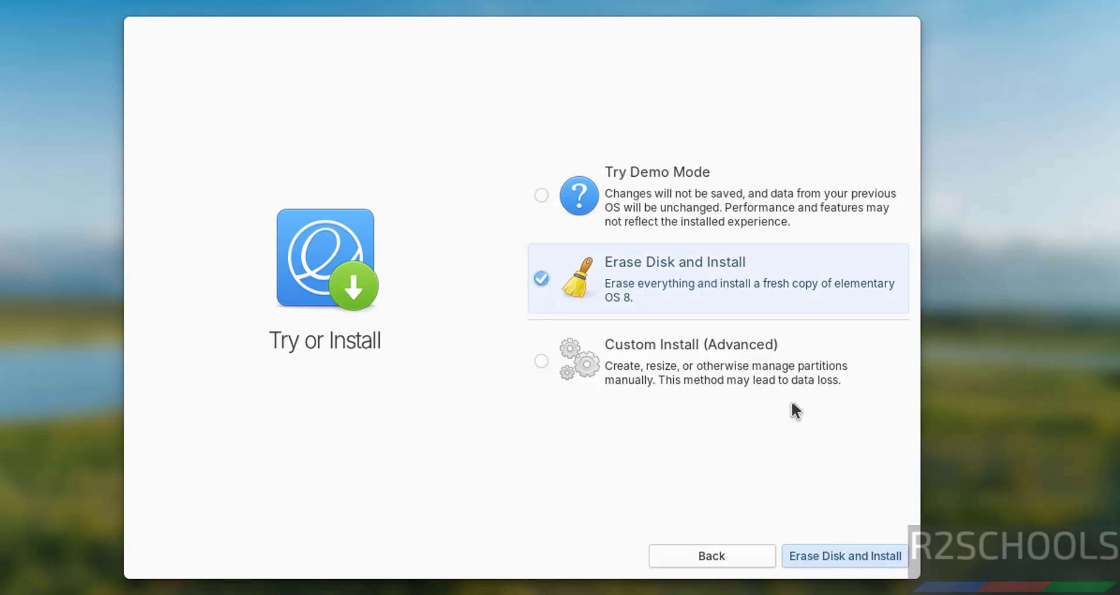
{"action": "left_click", "coordinate": [824, 555]}
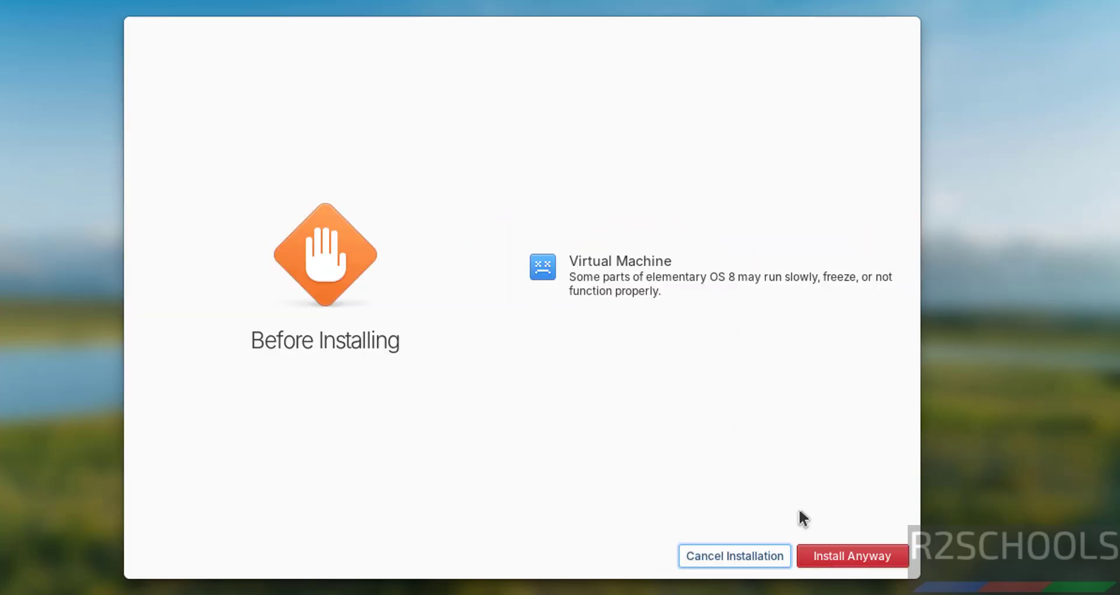
{"action": "left_click", "coordinate": [838, 561]}
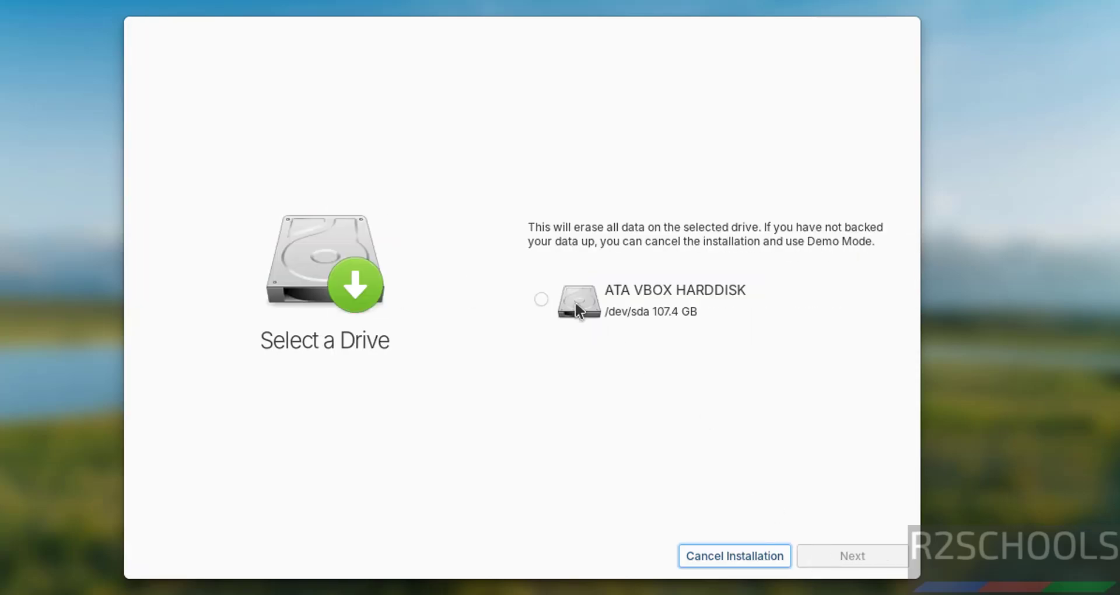
{"action": "left_click", "coordinate": [554, 297]}
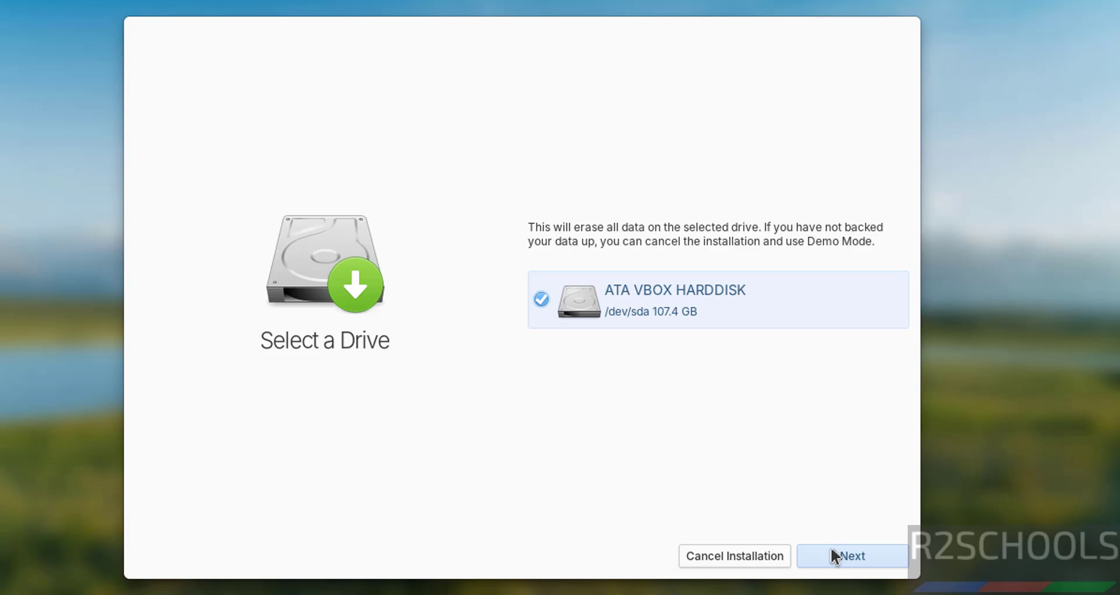
{"action": "left_click", "coordinate": [830, 547]}
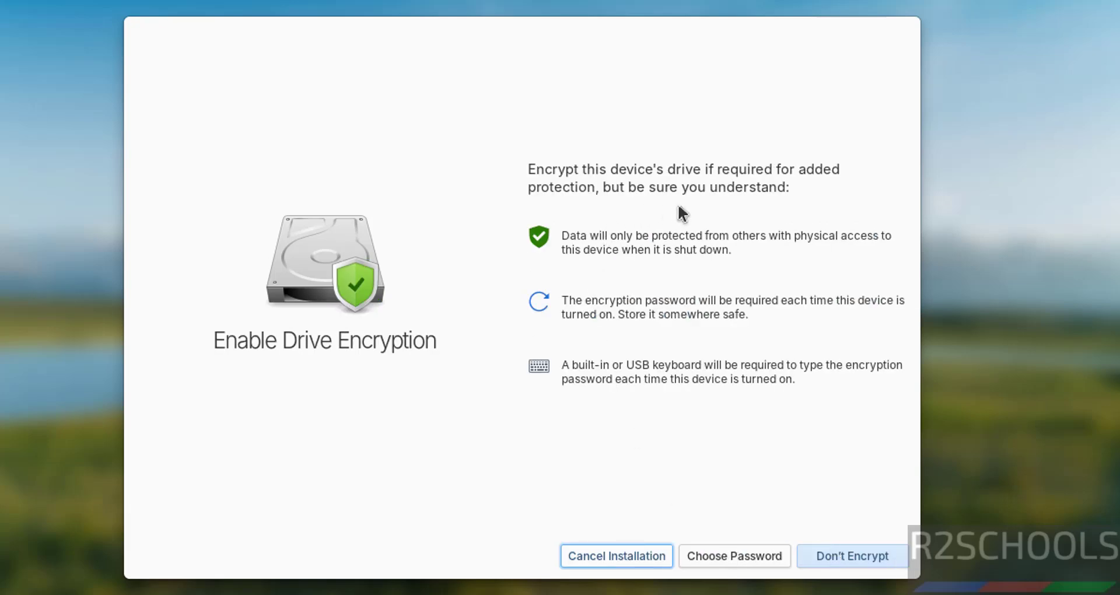
{"action": "left_click", "coordinate": [851, 551]}
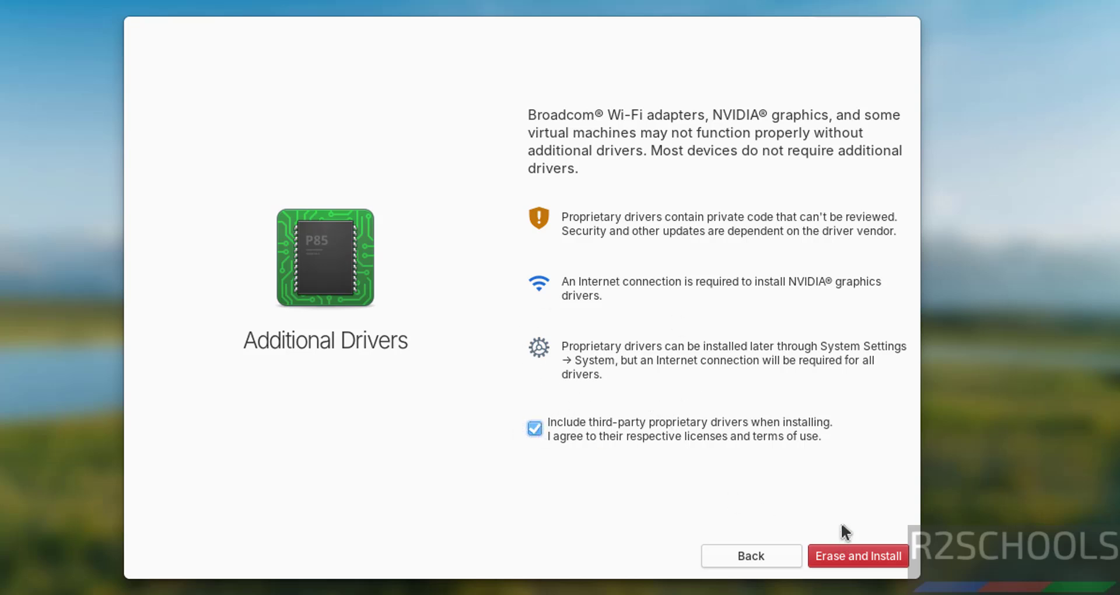
Choose Erase and Install to wipe the disk and install elementary OS 8
{"action": "left_click", "coordinate": [845, 556]}
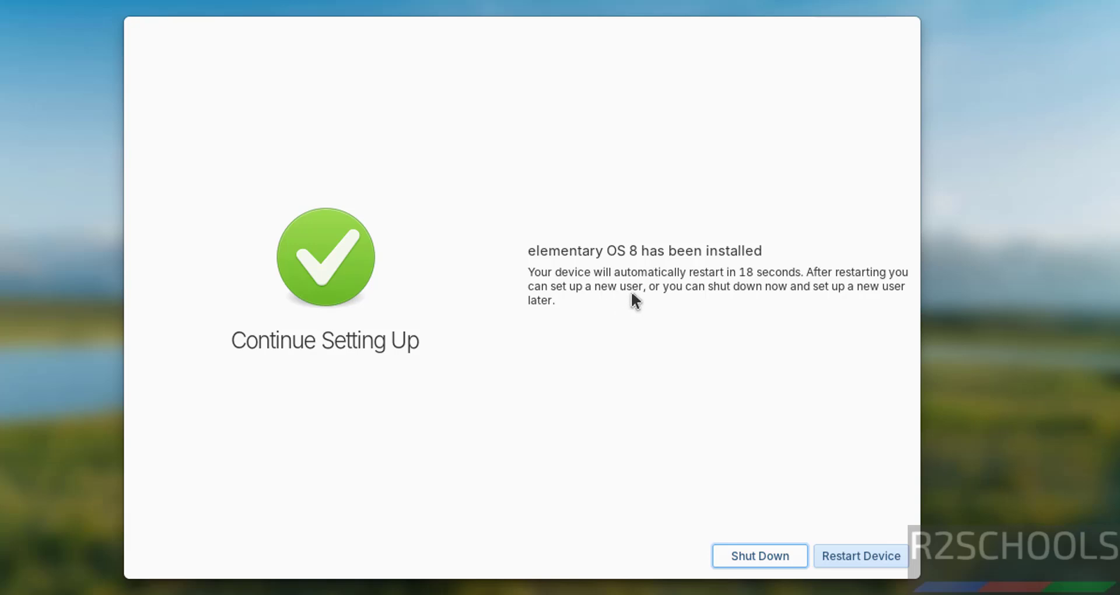
Restart into the installed system, leaving VirtualBox full screen and confirming the remove-medium prompt
{"action": "left_click", "coordinate": [859, 554]}
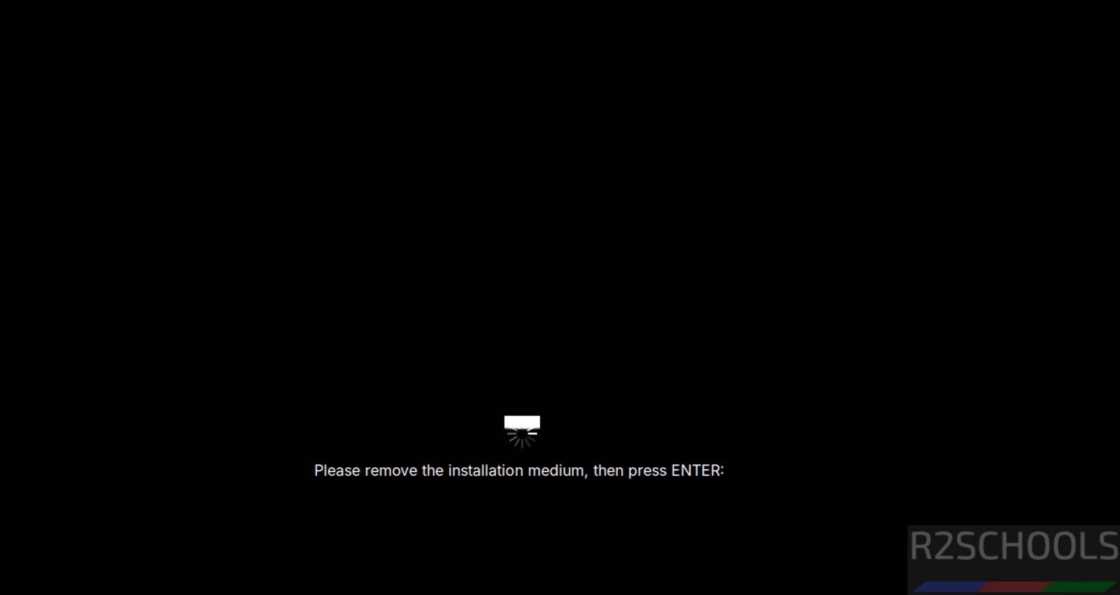
{"action": "key", "text": "Control_R+f"}
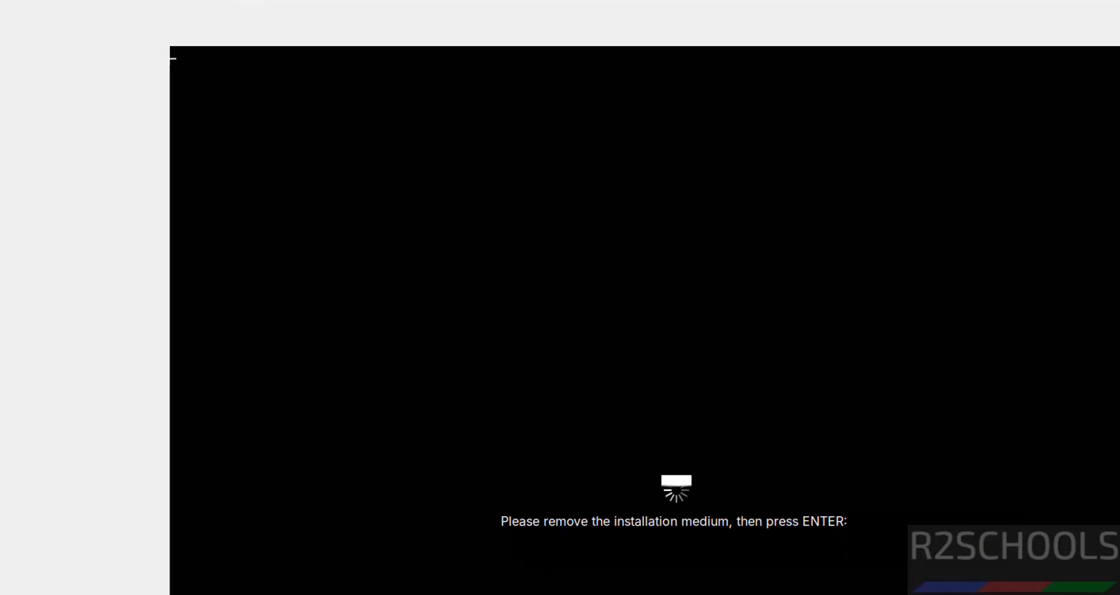
{"action": "key", "text": "Return"}
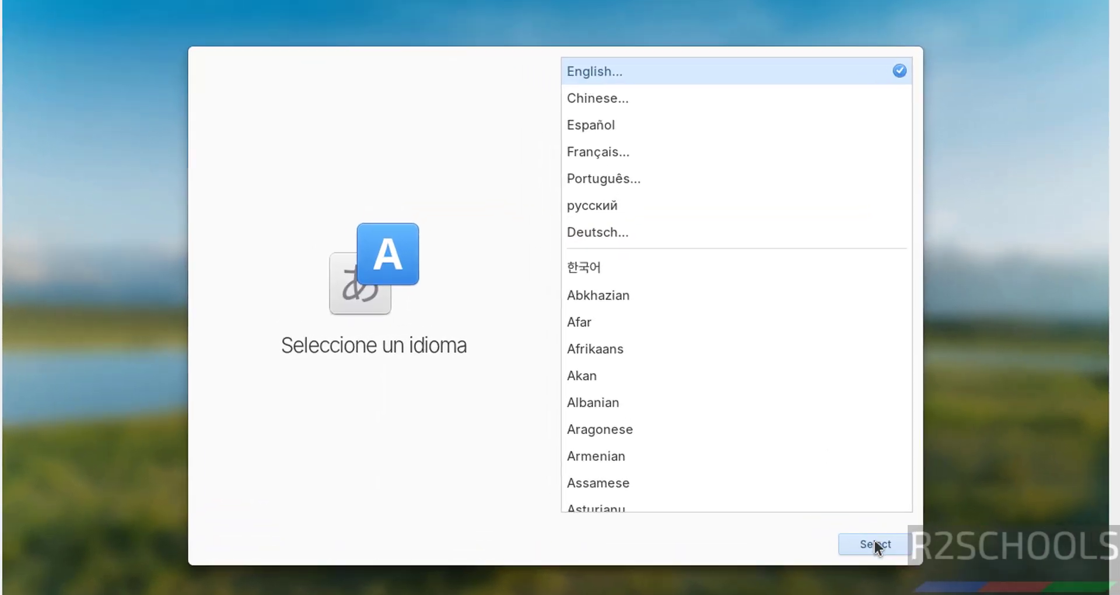
Keep English as the setup language and English (US) as the keyboard layout
{"action": "left_click", "coordinate": [839, 513]}
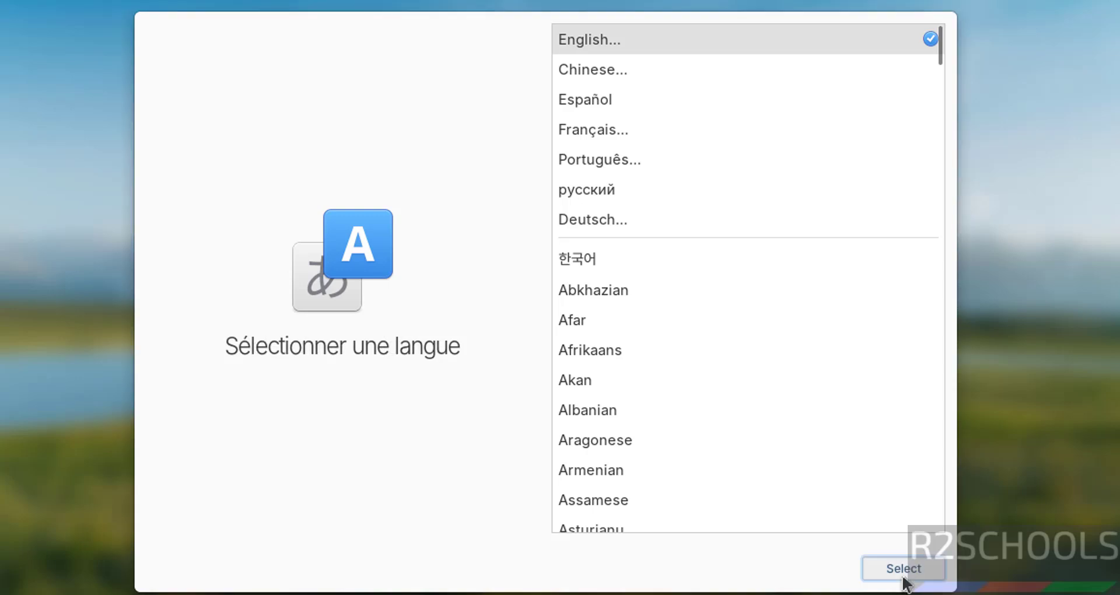
{"action": "left_click", "coordinate": [903, 578]}
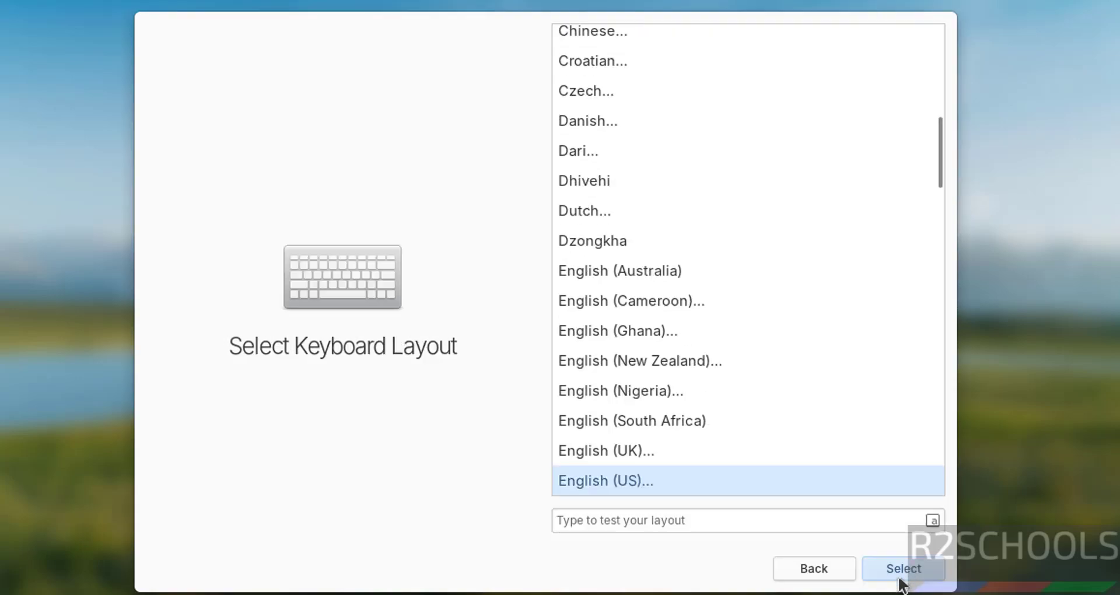
{"action": "left_click", "coordinate": [900, 579]}
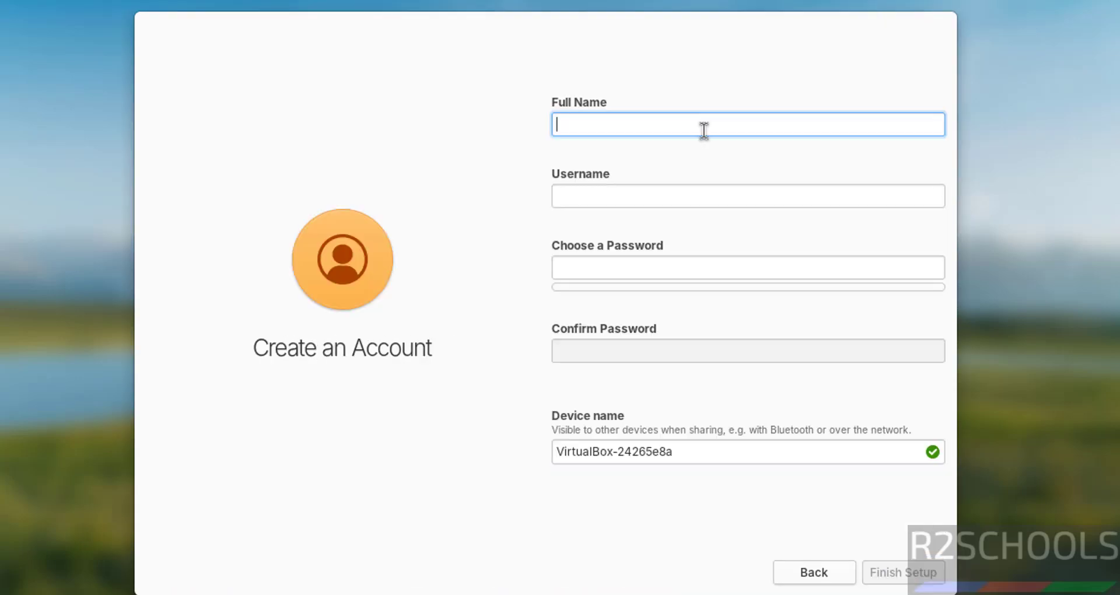
Enter the account's full name and type the password in both password fields
{"action": "type", "text": "r2sch"}
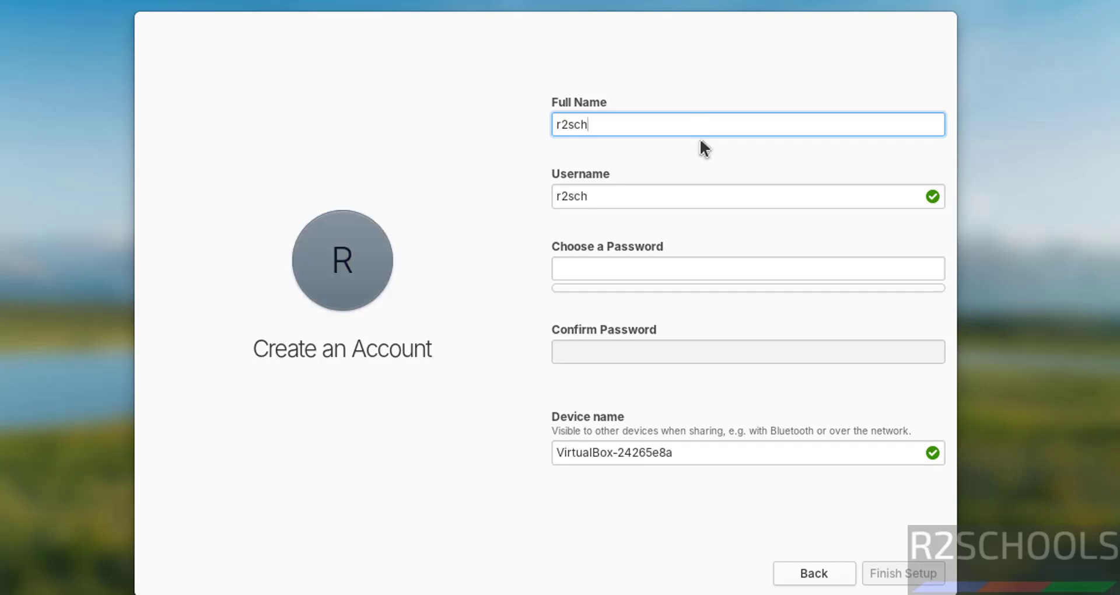
{"action": "type", "text": "ools"}
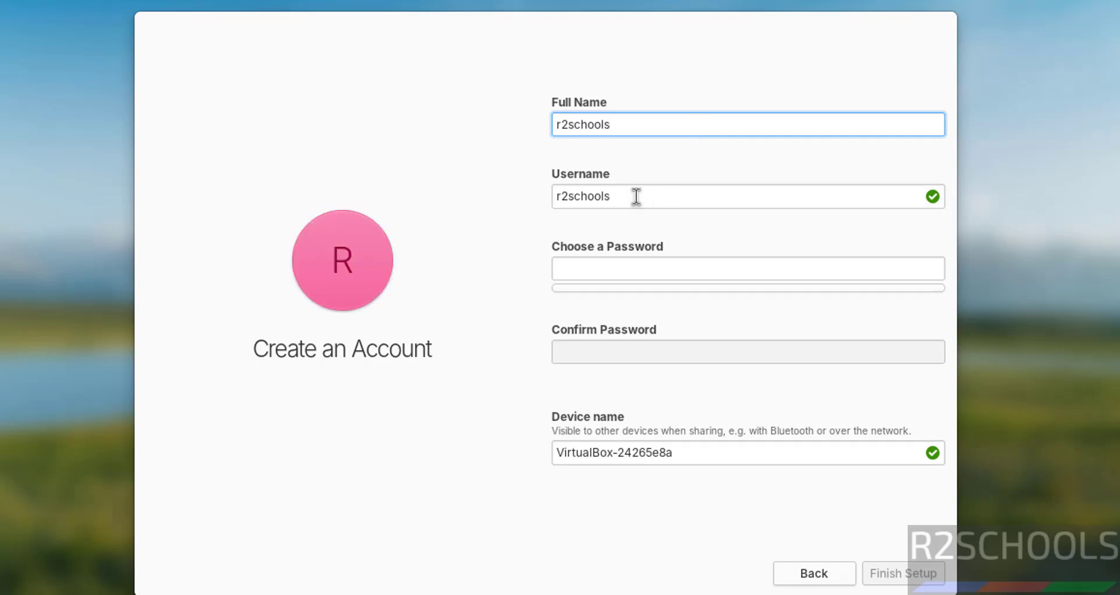
{"action": "left_click", "coordinate": [635, 197]}
{"action": "left_click", "coordinate": [601, 274]}
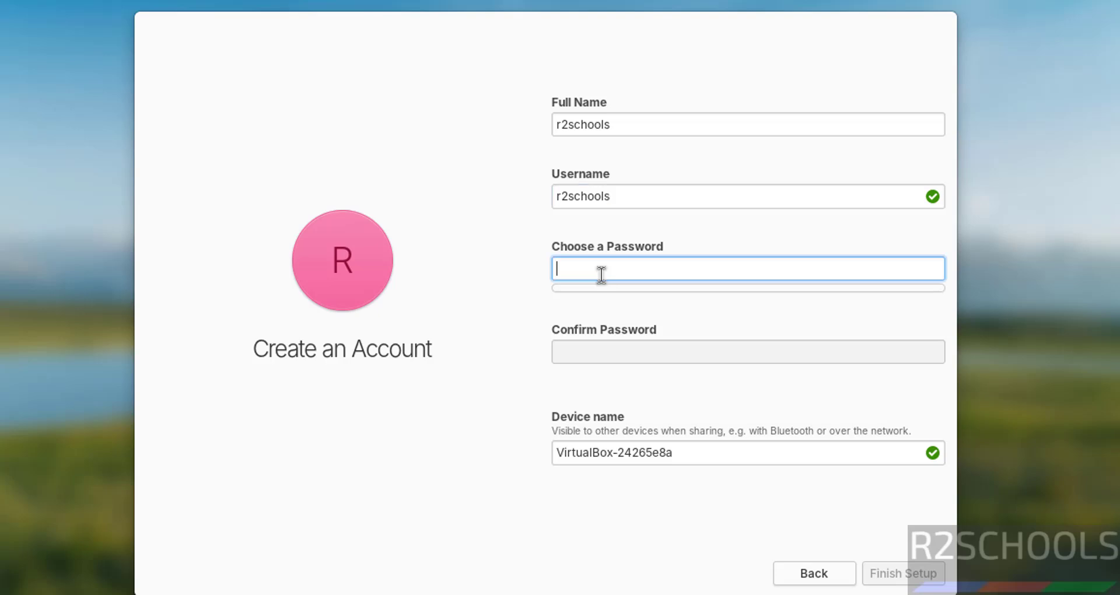
{"action": "type", "text": "••••••••••"}
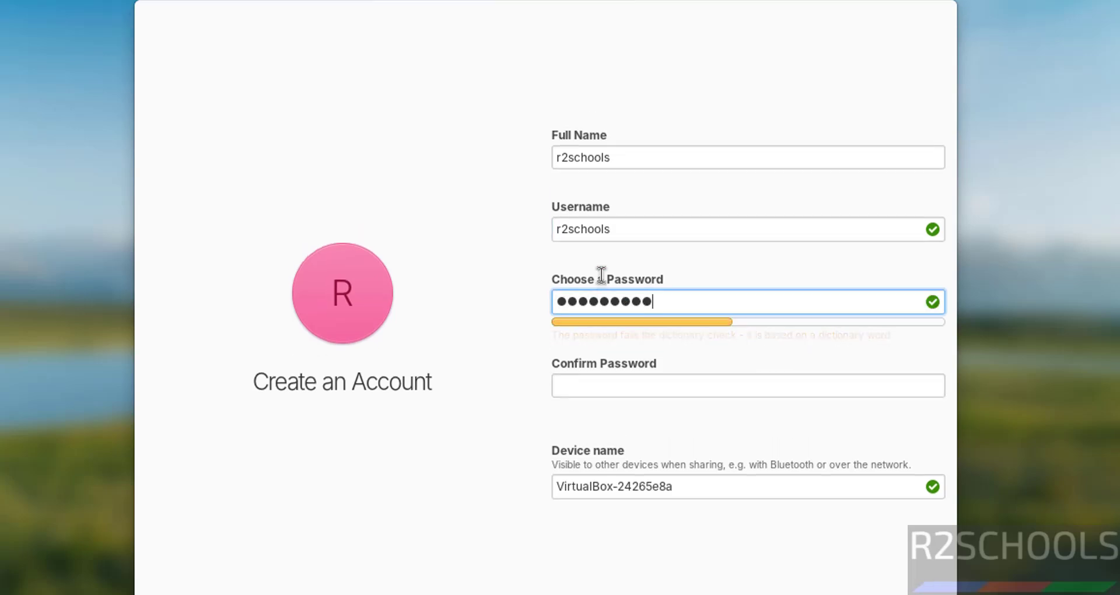
{"action": "key", "text": "Tab"}
{"action": "type", "text": "••••••••••"}
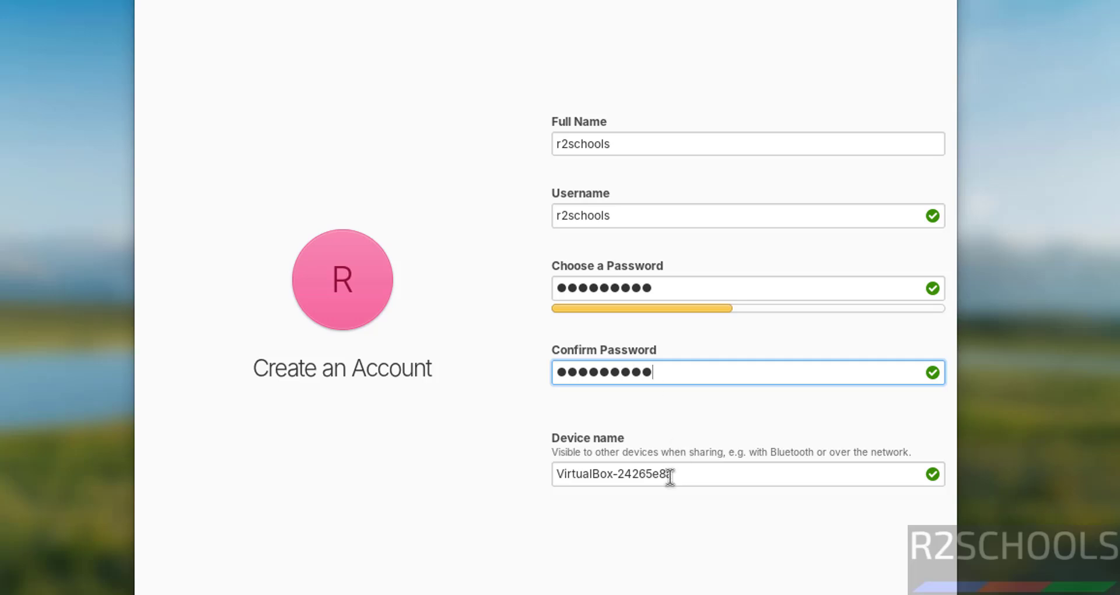
Change the device name to elmos8vm and finish setup
{"action": "double_click", "coordinate": [670, 476]}
{"action": "key", "text": "BackSpace"}
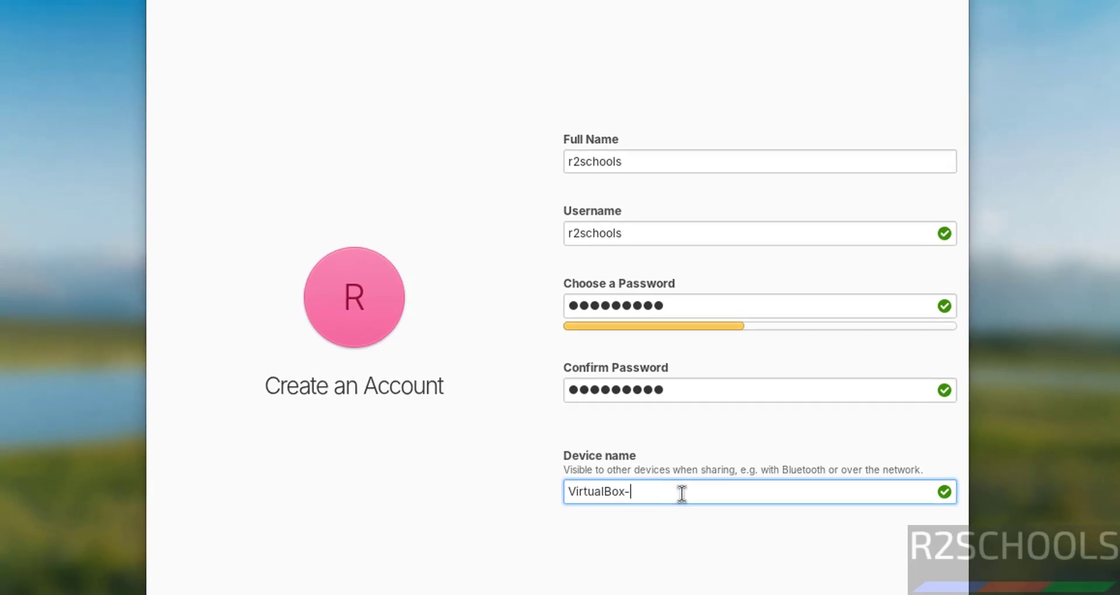
{"action": "key", "text": "BackSpace"}
{"action": "key", "text": "BackSpace"}
{"action": "key", "text": "BackSpace"}
{"action": "key", "text": "BackSpace"}
{"action": "key", "text": "BackSpace"}
{"action": "key", "text": "BackSpace"}
{"action": "key", "text": "BackSpace"}
{"action": "key", "text": "BackSpace"}
{"action": "key", "text": "BackSpace"}
{"action": "key", "text": "BackSpace"}
{"action": "key", "text": "BackSpace"}
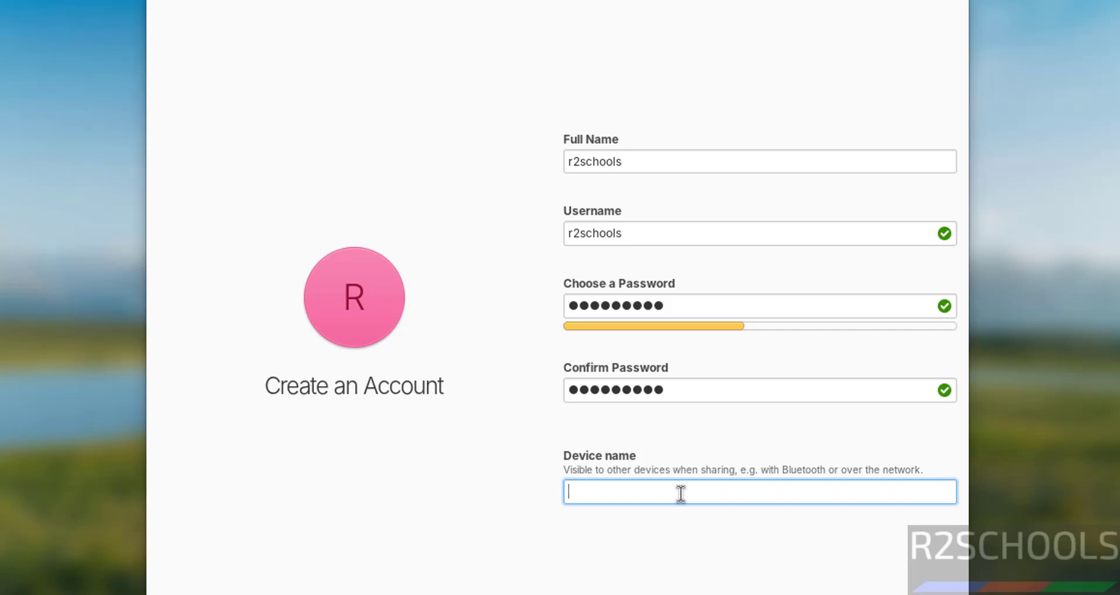
{"action": "type", "text": "ele"}
{"action": "key", "text": "BackSpace"}
{"action": "type", "text": "mos8vm"}
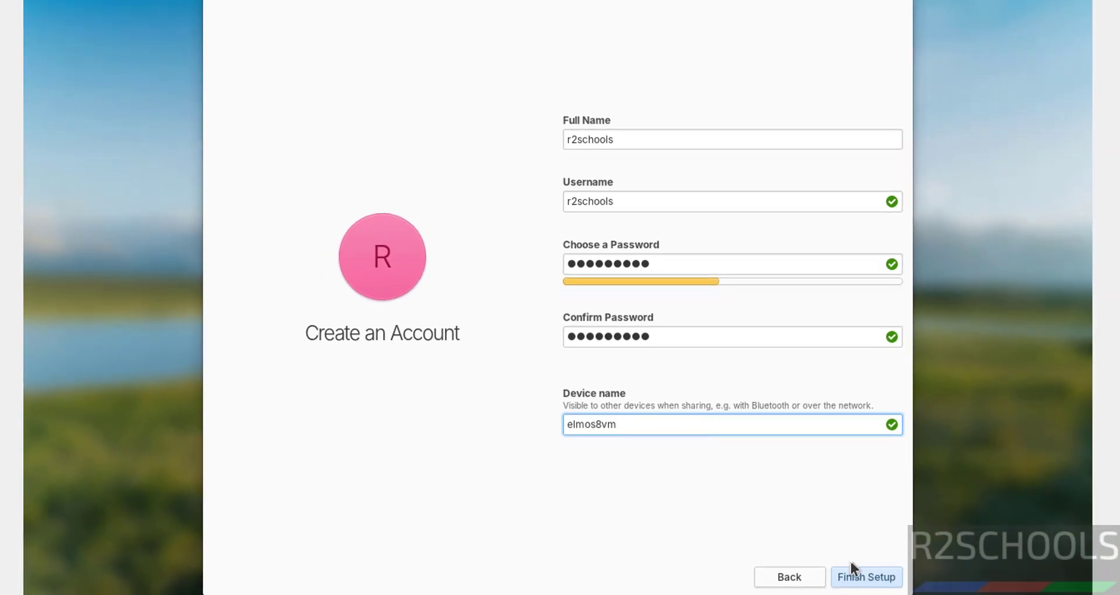
{"action": "left_click", "coordinate": [851, 569]}
{"action": "type", "text": "*****"}
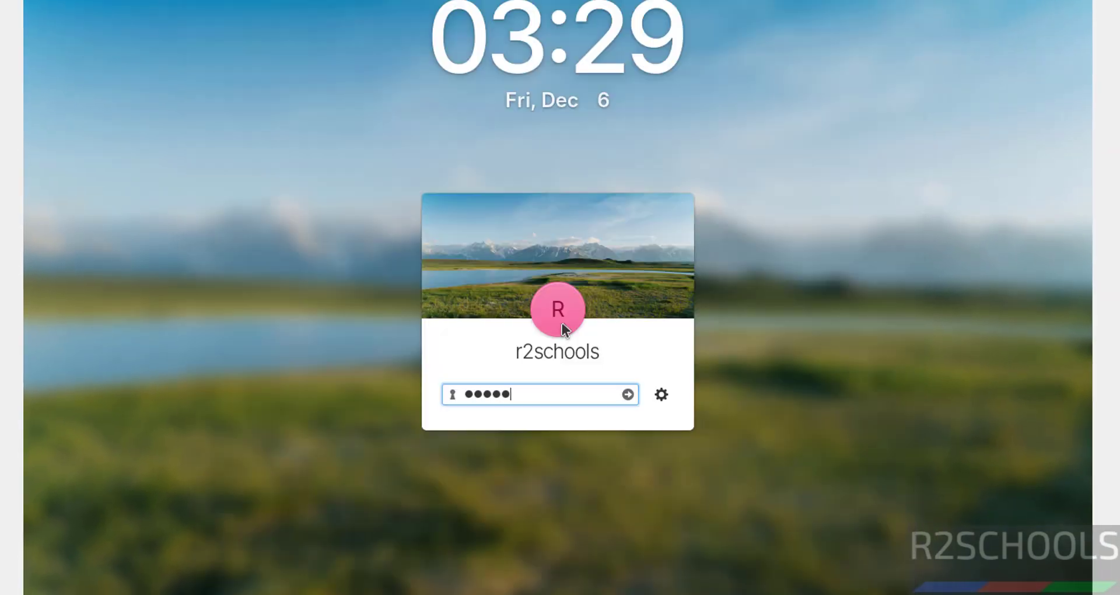
{"action": "type", "text": "****"}
Log in with the account password, skip the welcome tour and close the Welcome dialog
{"action": "key", "text": "Return"}
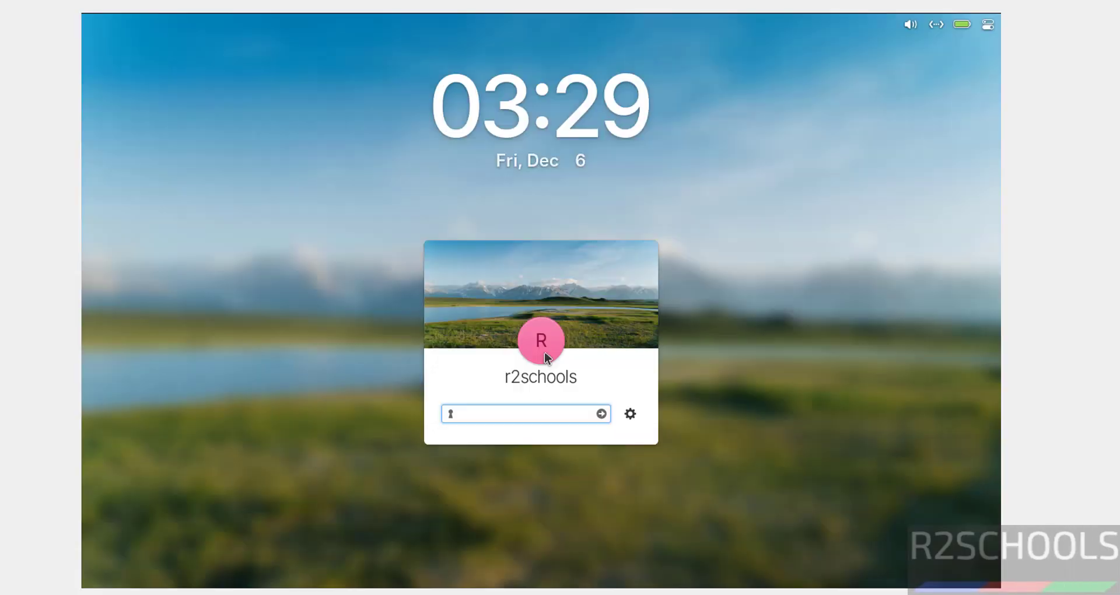
{"action": "type", "text": "*********"}
{"action": "key", "text": "Return"}
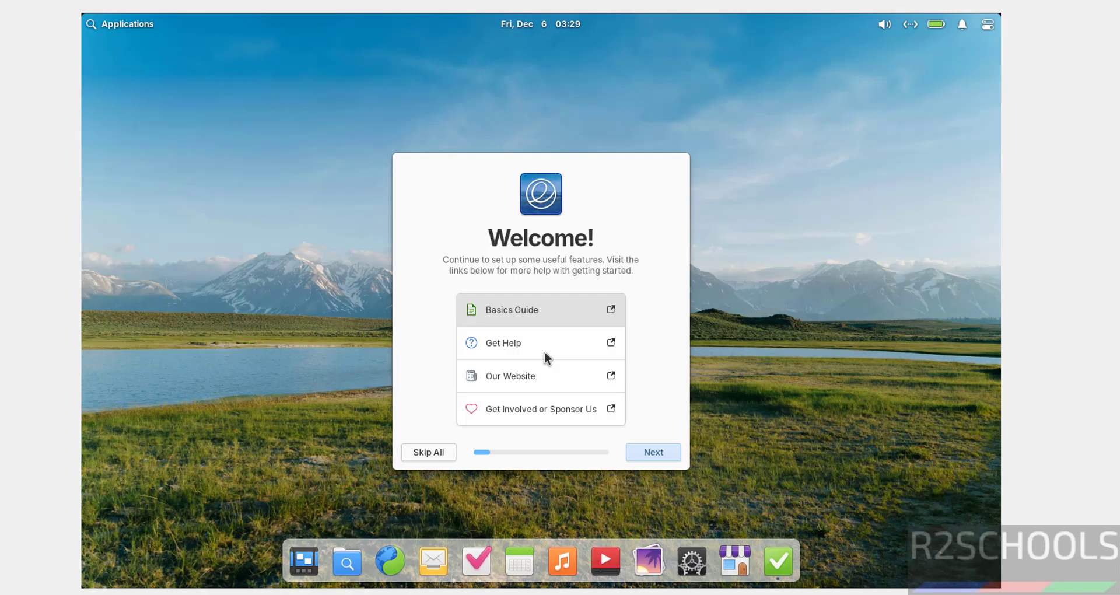
{"action": "left_click", "coordinate": [431, 451]}
{"action": "left_click", "coordinate": [646, 452]}
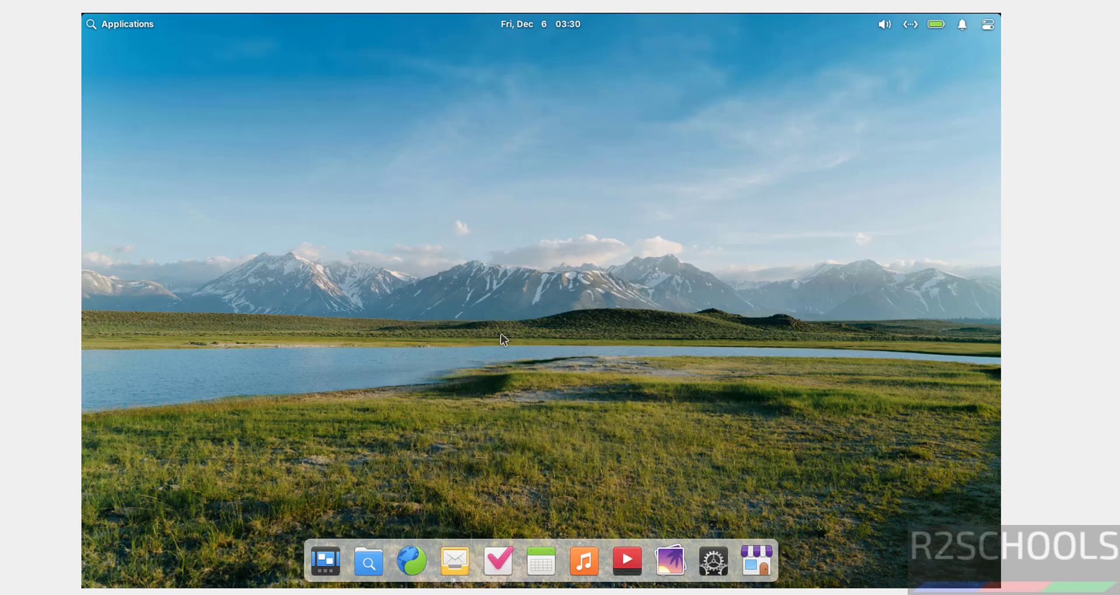
Search the Applications menu for 'terminal' and launch Terminal
{"action": "left_click", "coordinate": [120, 23]}
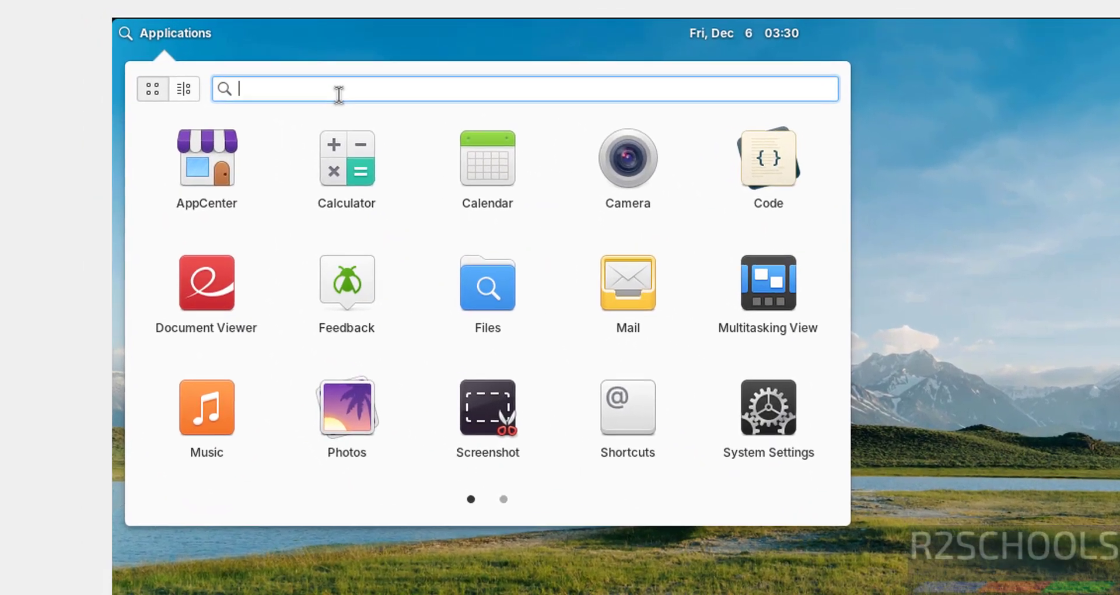
{"action": "type", "text": "te"}
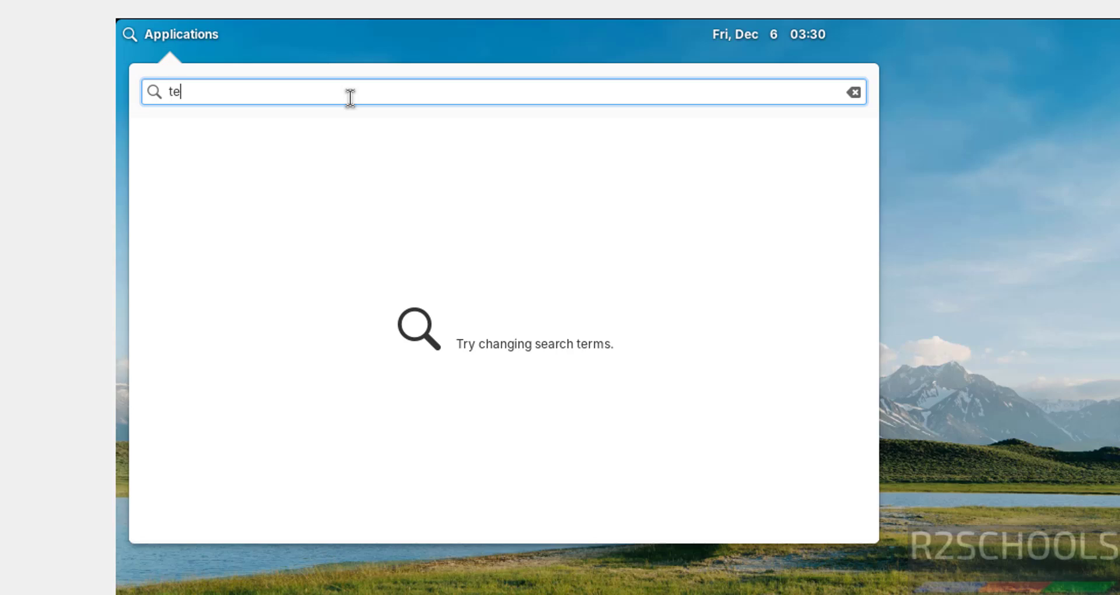
{"action": "type", "text": "rminal"}
{"action": "left_click", "coordinate": [200, 160]}
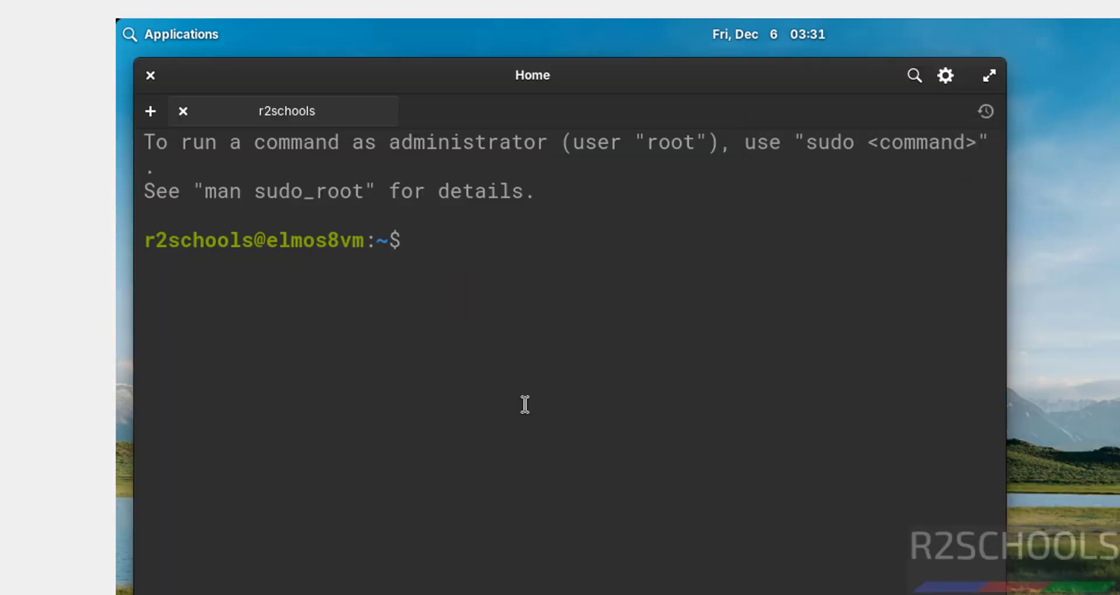
Run 'more /etc/os-release' to confirm elementary OS 8, then quit and clear the screen
{"action": "type", "text": "more /etc/"}
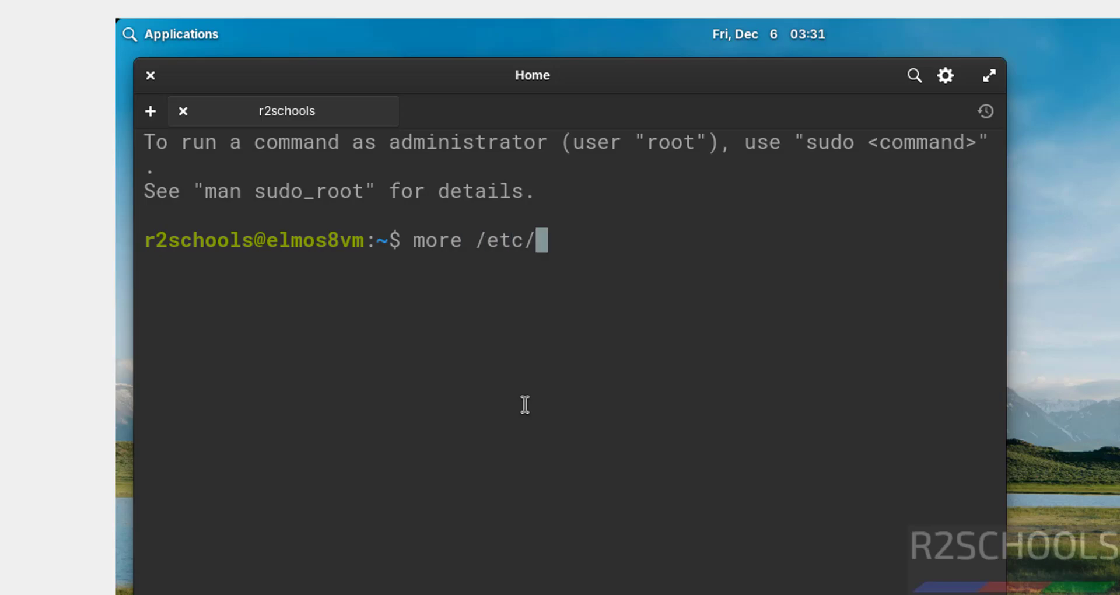
{"action": "type", "text": "os-release"}
{"action": "key", "text": "Return"}
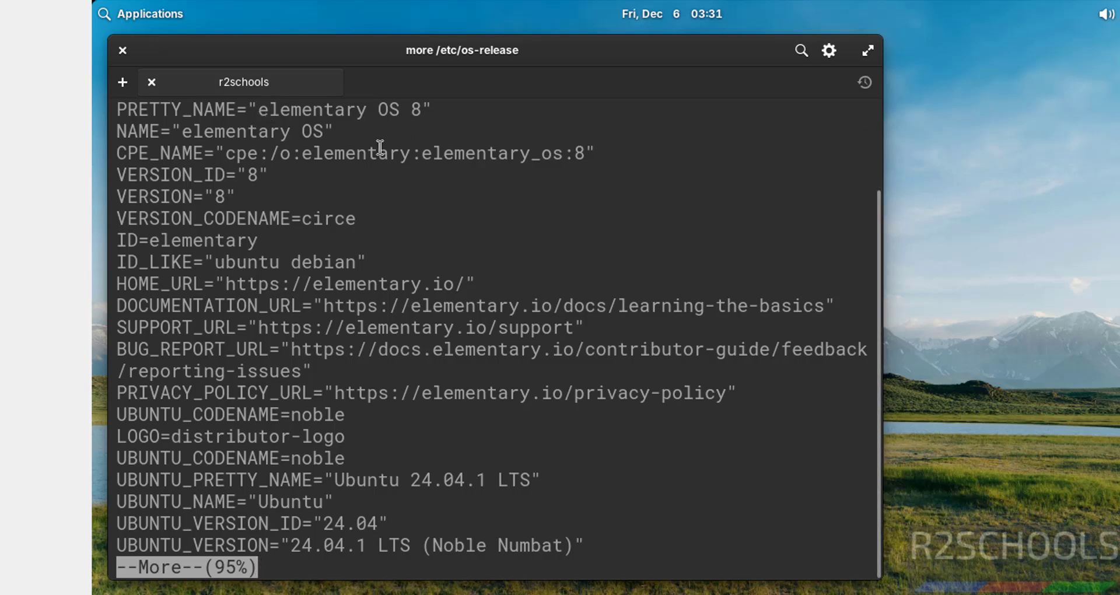
{"action": "key", "text": "q"}
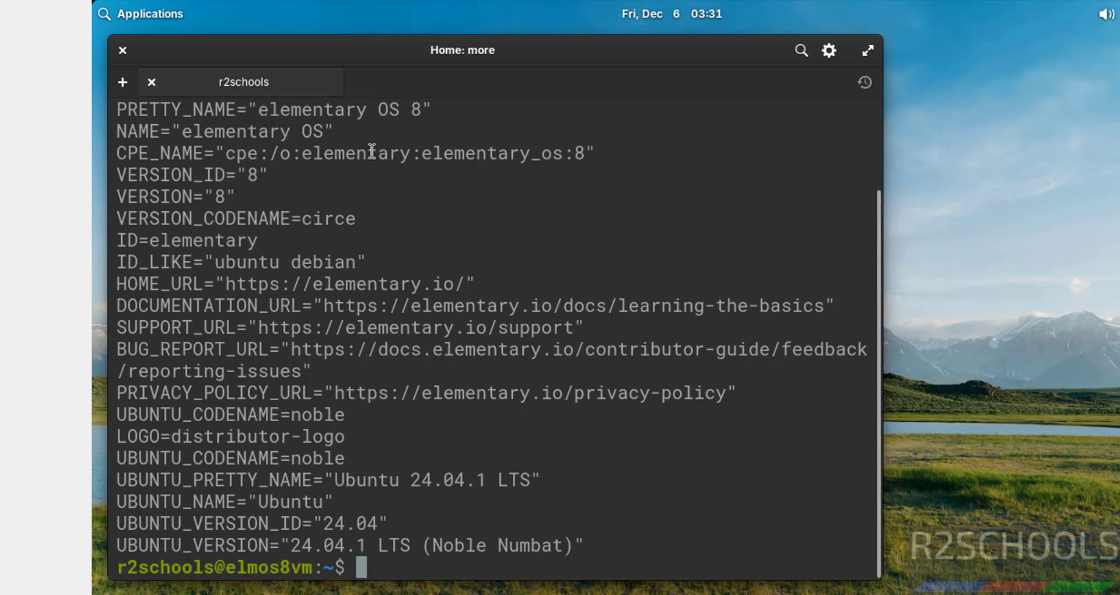
{"action": "key", "text": "ctrl+l"}
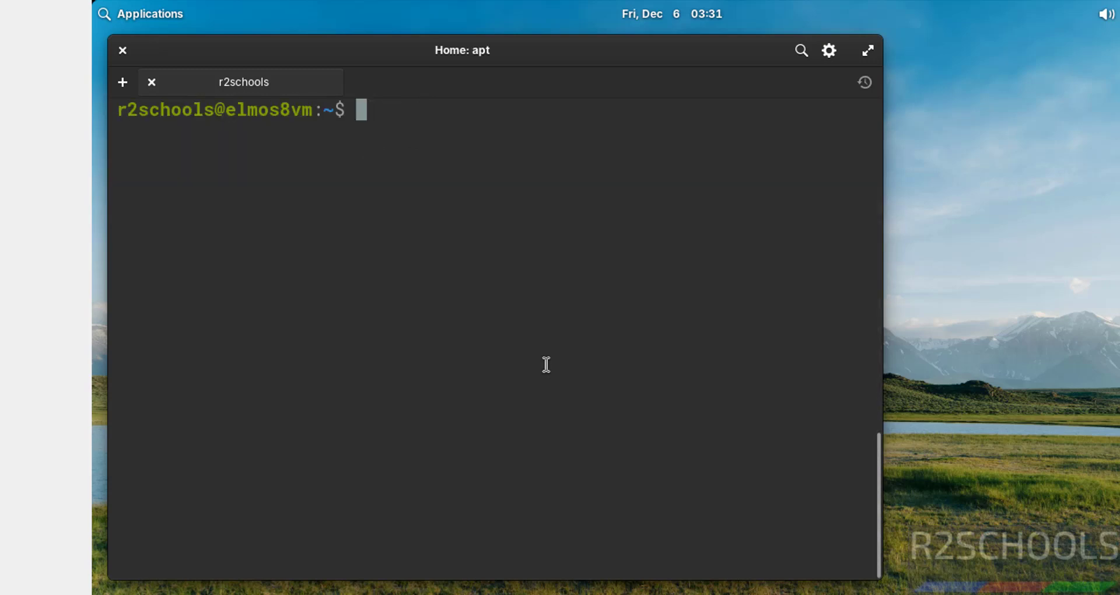